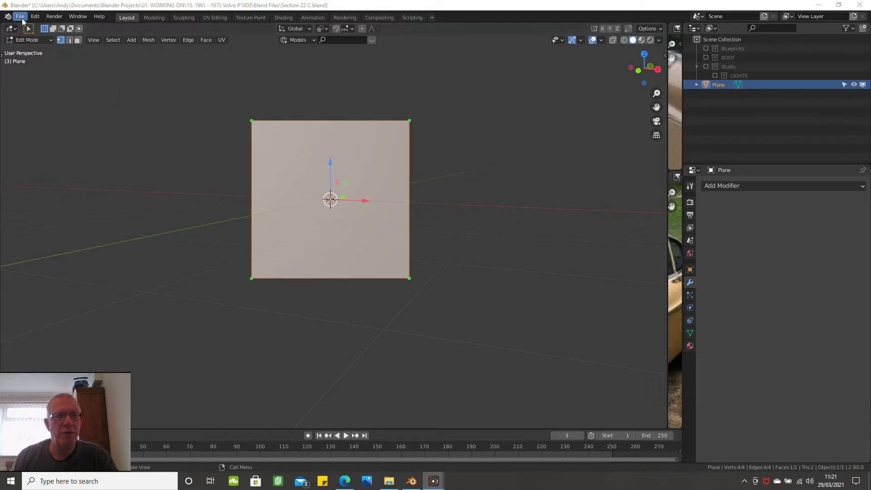
Open Preferences, search the add-ons for 'loop' to find LoopTools, then close them
left_click(21, 18)
mouse_move(30, 23)
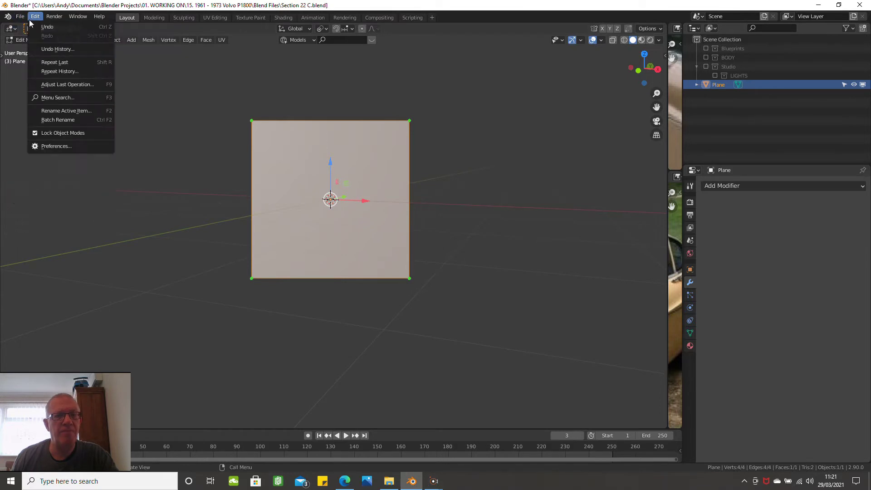
left_click(48, 147)
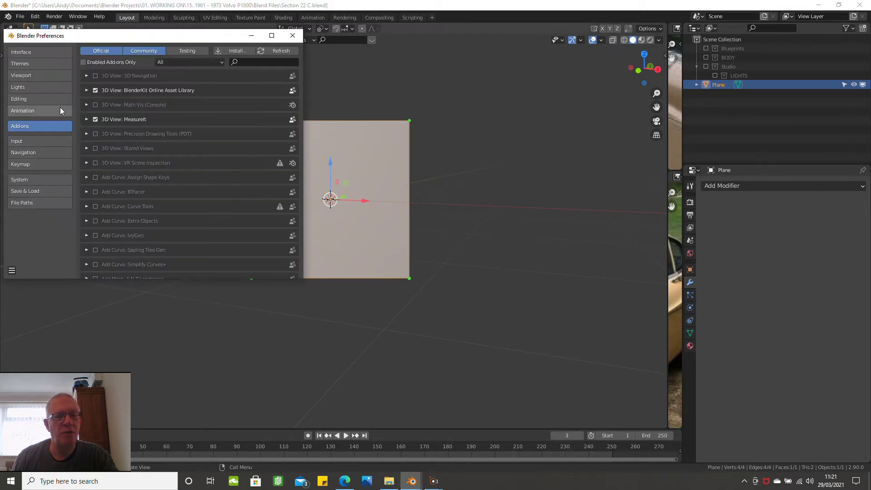
left_click(244, 63)
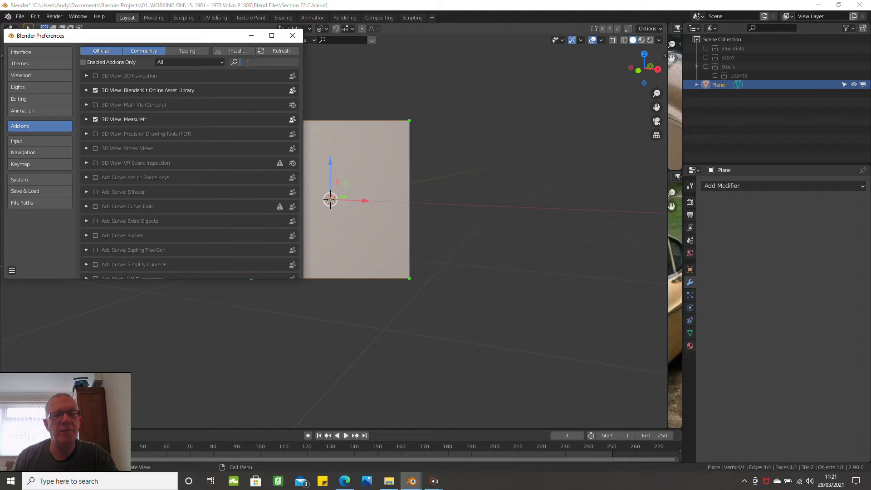
type("lo")
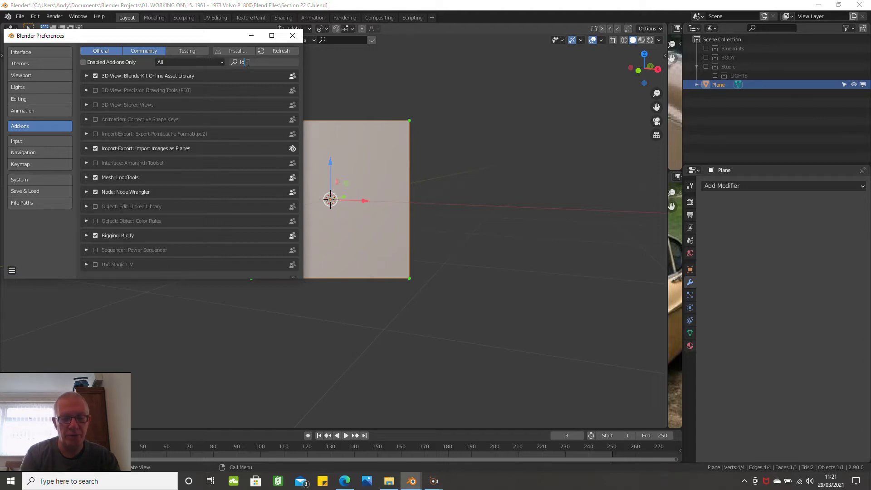
type("op")
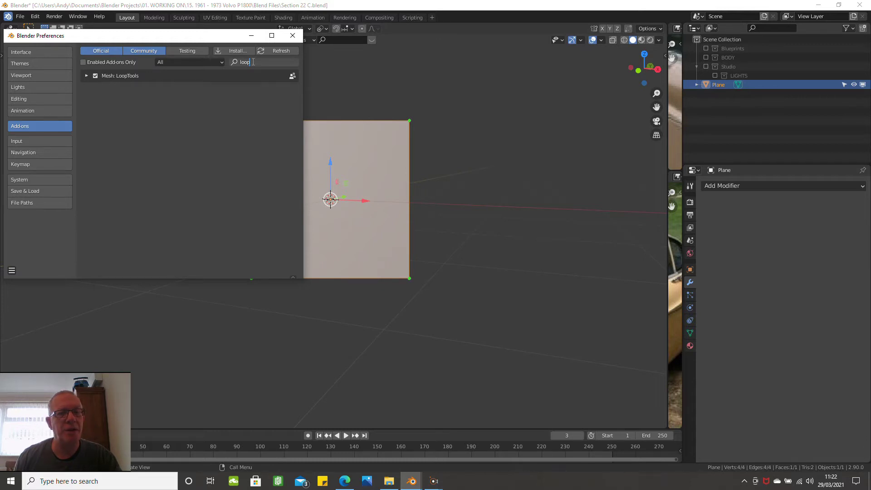
left_click(292, 35)
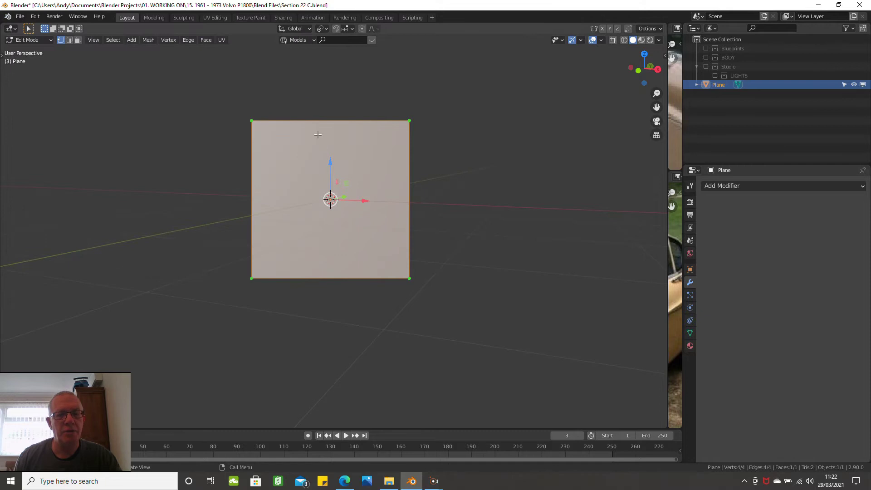
scroll(318, 135, "up", 1)
Show the LoopTools entry in the viewport's vertex context menu
right_click(491, 144)
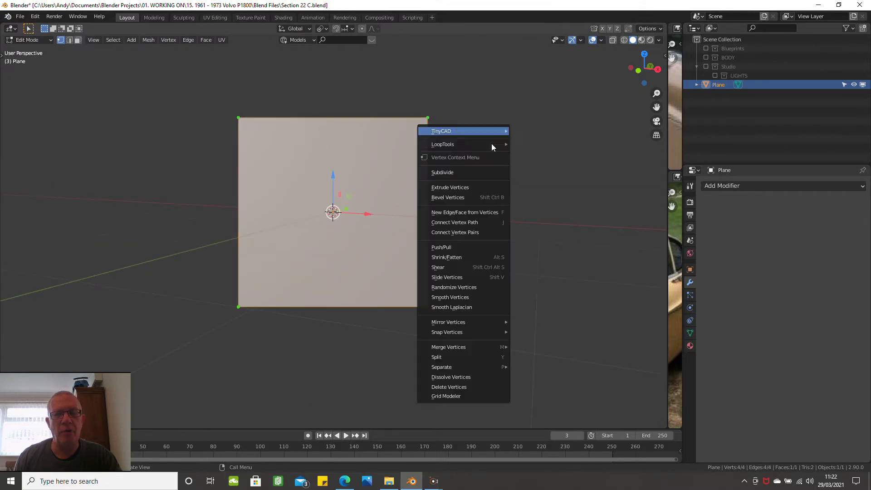
mouse_move(491, 144)
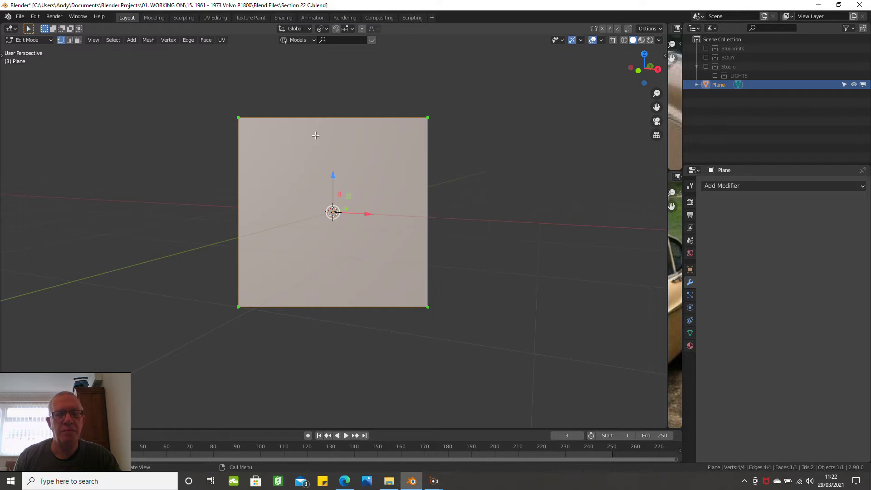
scroll(316, 135, "down", 2)
scroll(315, 136, "up", 2)
scroll(323, 136, "down", 1)
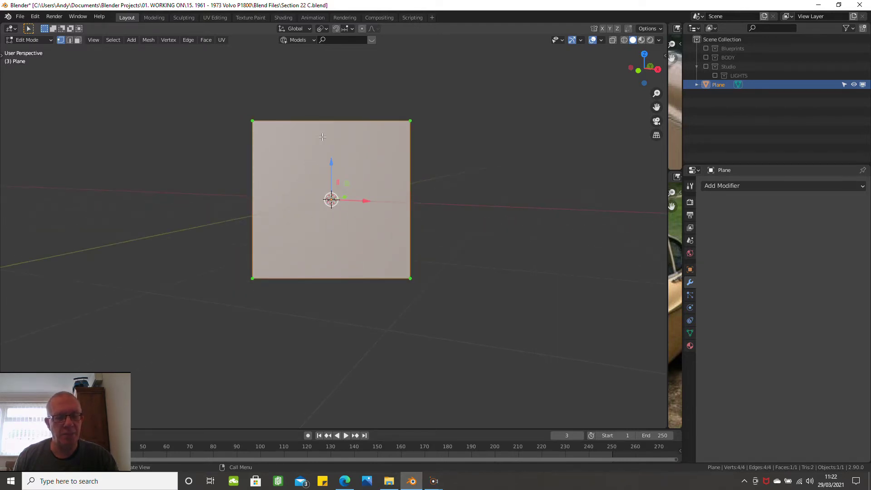
Add a new plane mesh to the scene
key("shift+a")
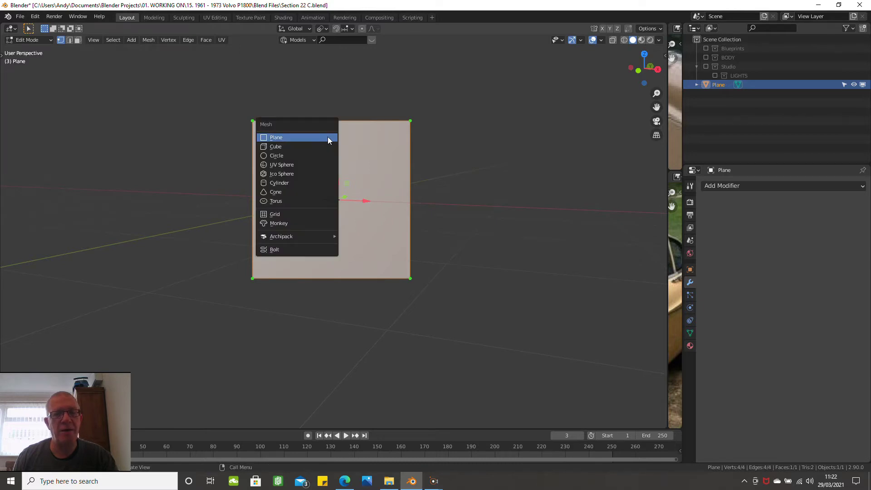
left_click(323, 137)
scroll(348, 141, "up", 2)
scroll(347, 141, "down", 2)
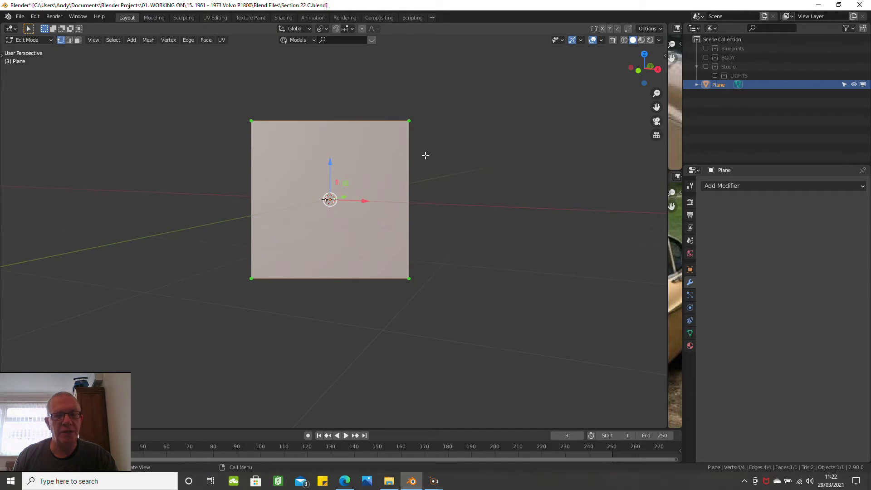
Subdivide the plane three times (4, 16, then 64 faces) and deselect everything
right_click(473, 155)
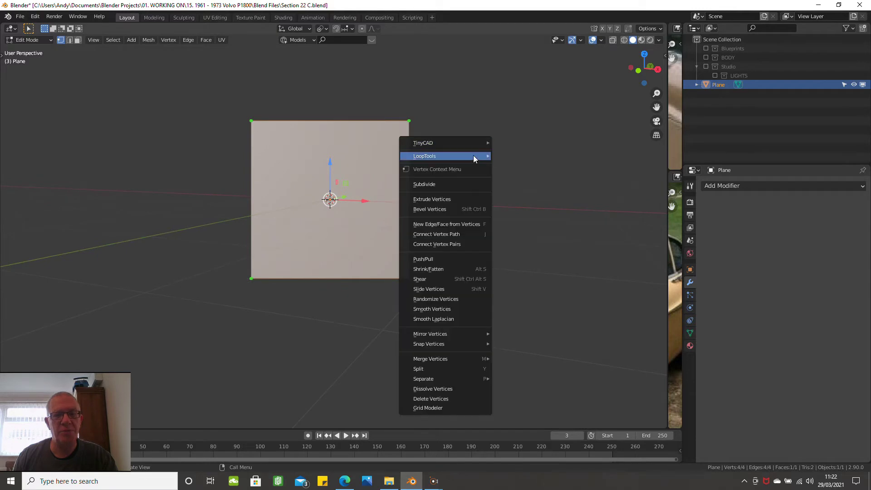
left_click(463, 184)
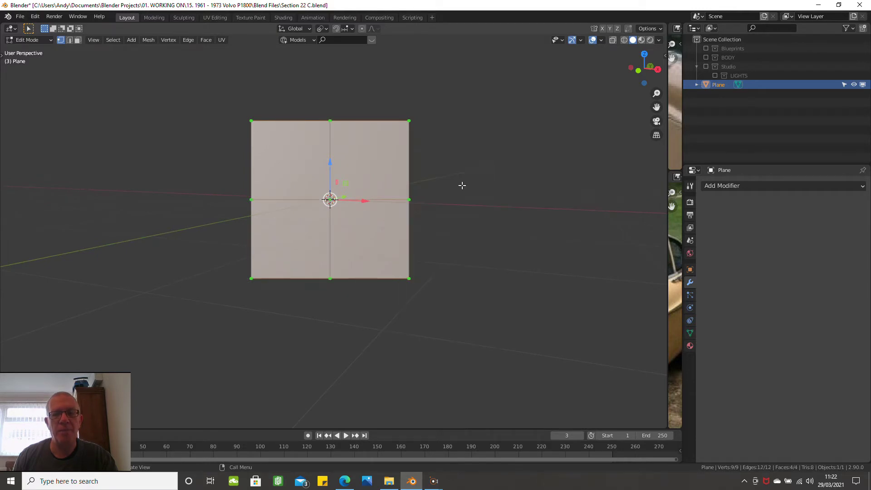
right_click(462, 185)
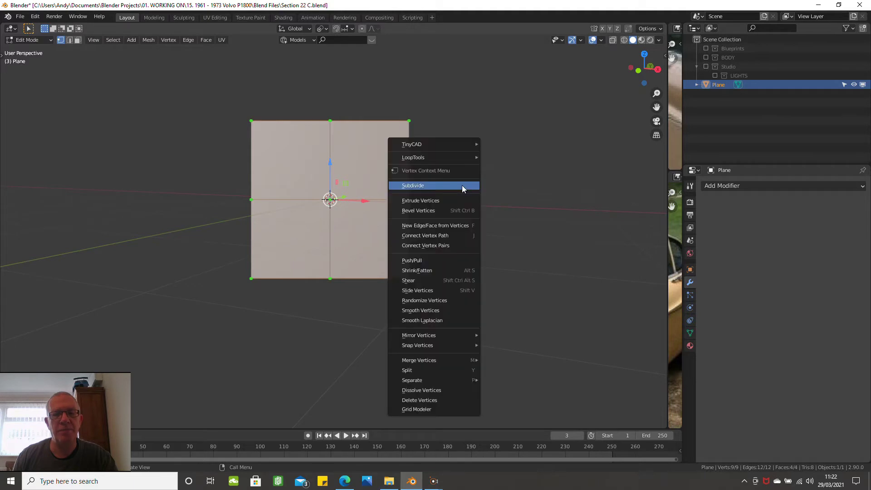
left_click(462, 186)
right_click(462, 185)
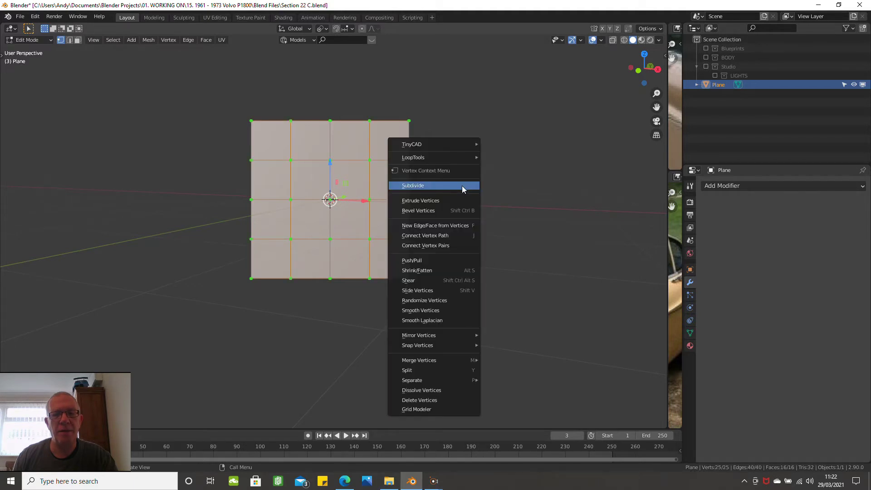
left_click(462, 186)
scroll(438, 171, "up", 2)
scroll(438, 171, "down", 2)
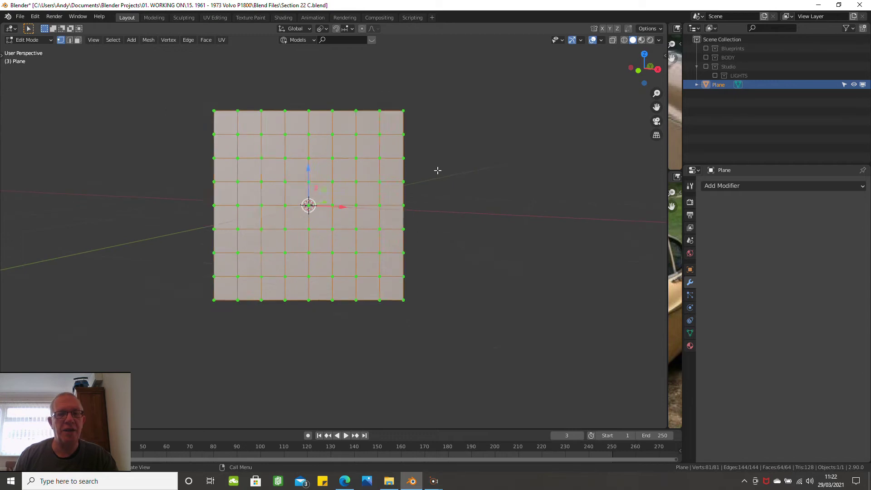
key("alt+a")
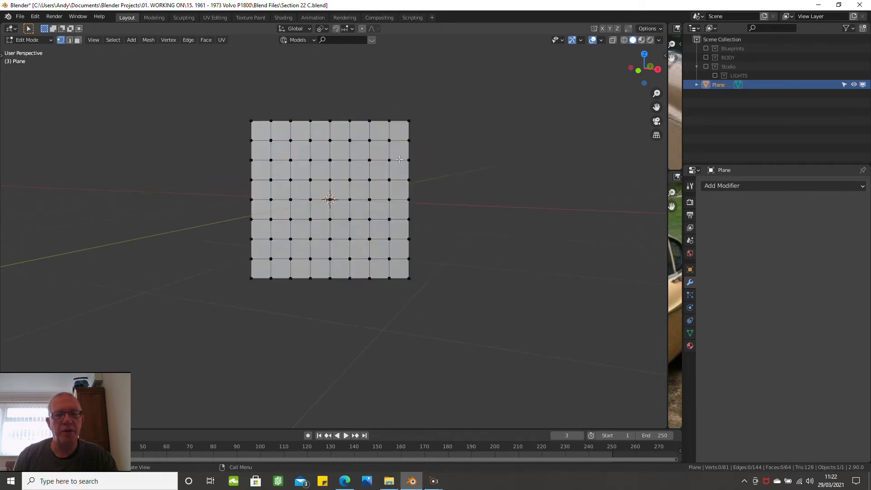
Select a 2×2 block of faces using an upper-left vertex and a lower corner vertex
left_click(310, 161)
scroll(440, 165, "up", 2)
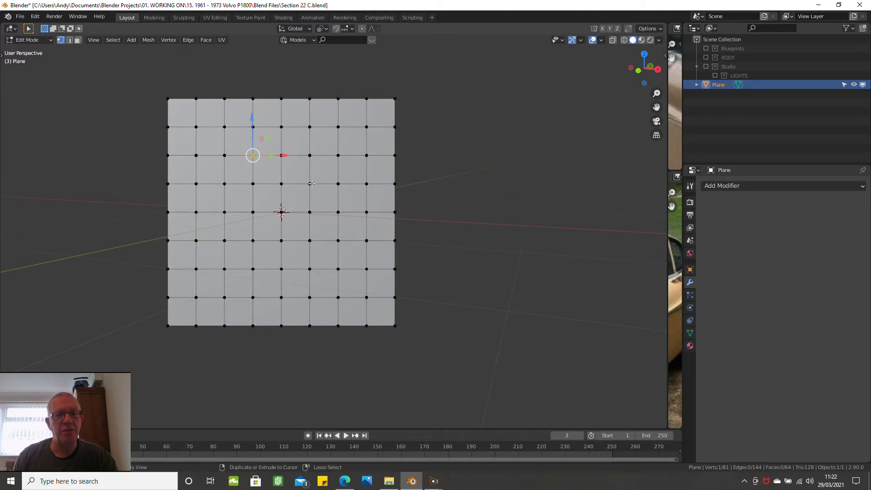
left_click(311, 212, "ctrl+shift")
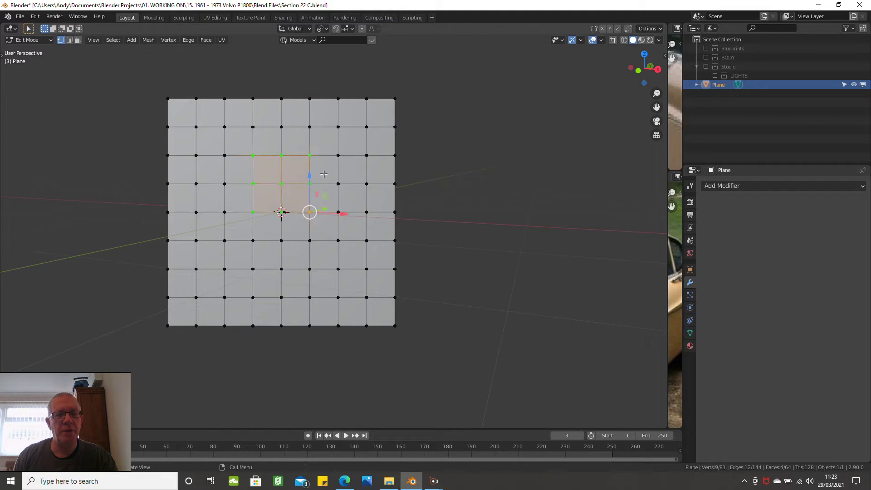
Round the selected block into a circle with LoopTools Circle and begin scaling it
right_click(450, 170)
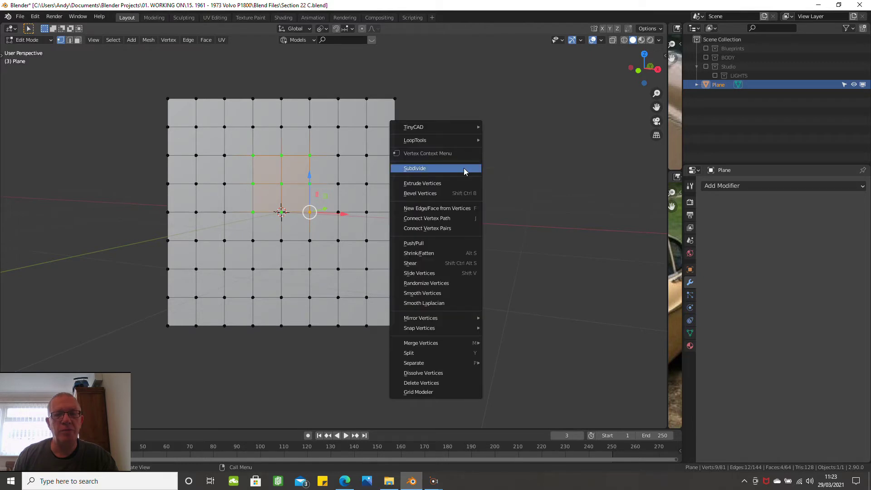
mouse_move(451, 143)
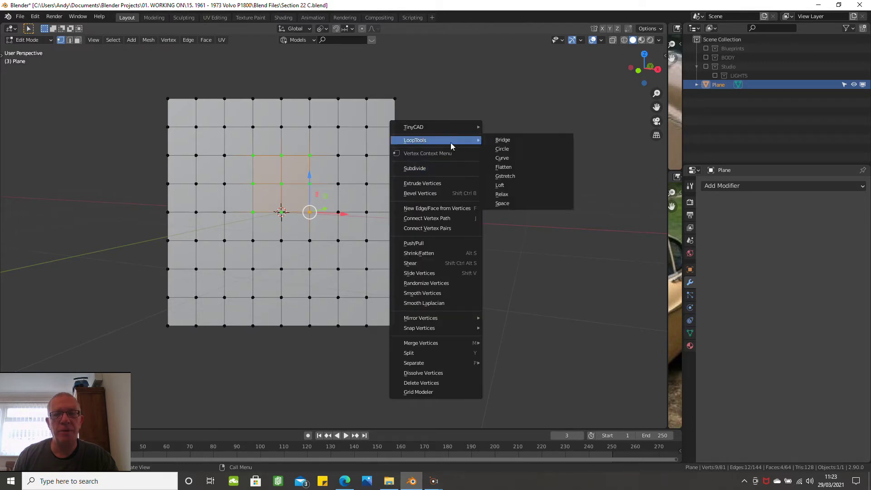
left_click(501, 148)
scroll(347, 181, "up", 1)
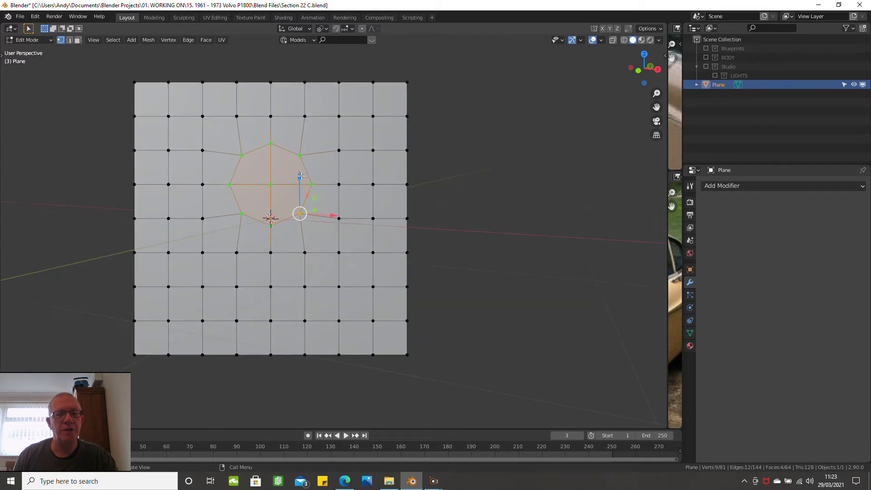
scroll(301, 176, "up", 2)
scroll(302, 176, "down", 1)
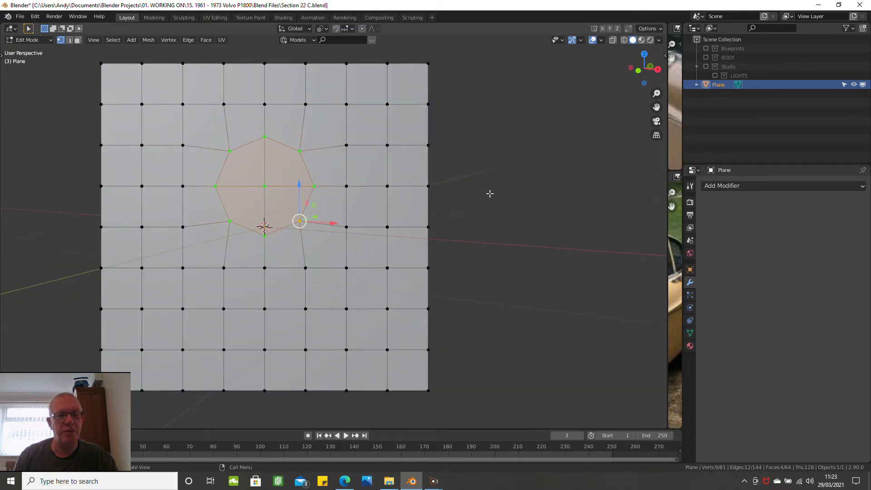
key("s")
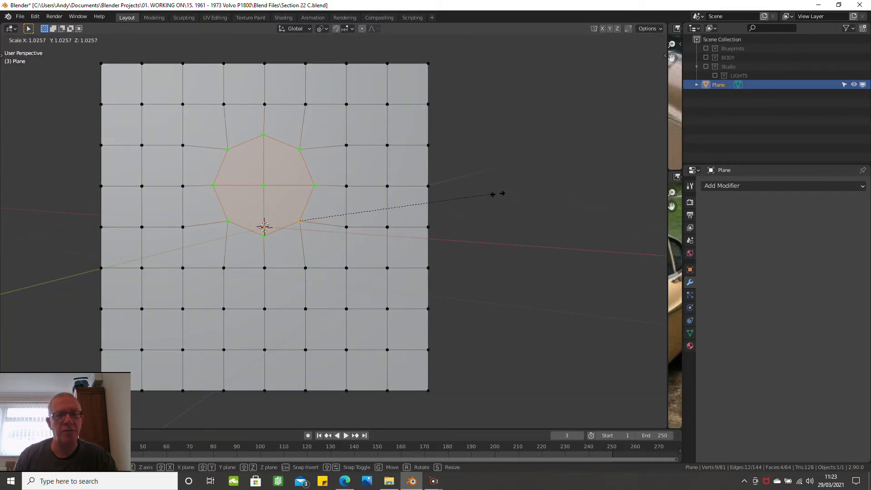
Cancel the scale and set the transform pivot to Bounding Box Center
right_click(508, 192)
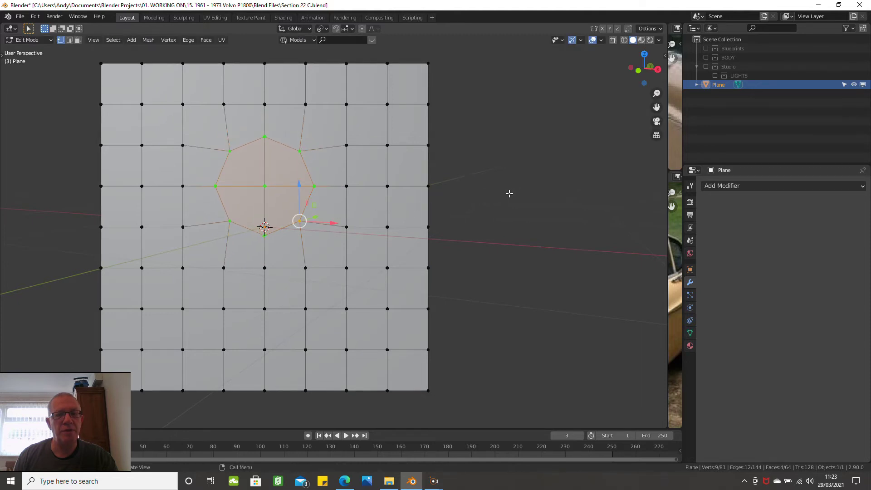
left_click(322, 29)
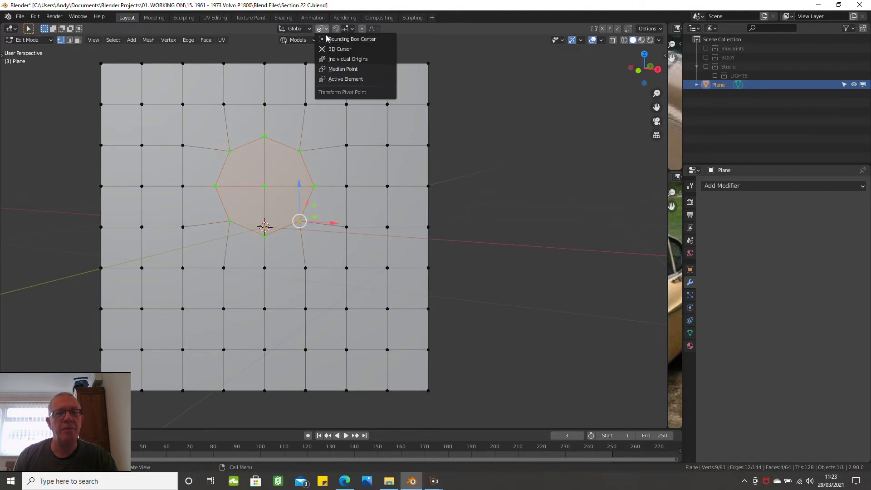
left_click(329, 39)
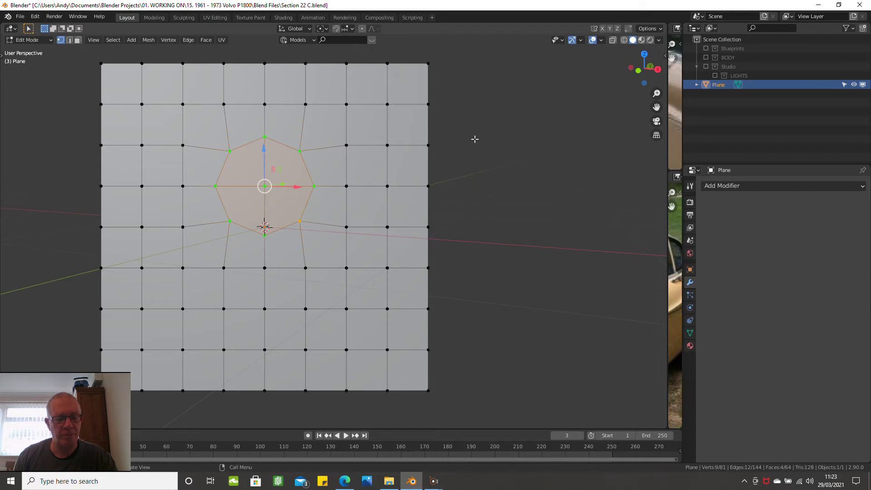
Undo, reapply LoopTools Circle, and scale the circle up about 1.44 times
key("ctrl+z")
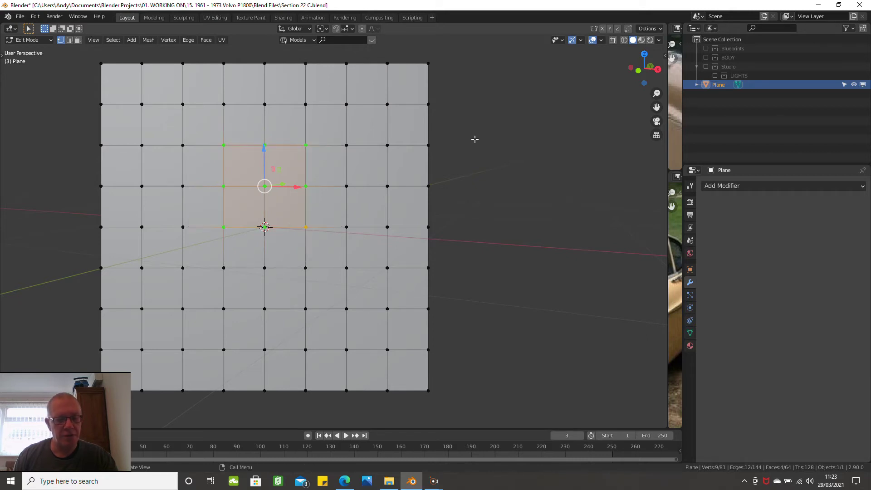
right_click(475, 139)
mouse_move(476, 142)
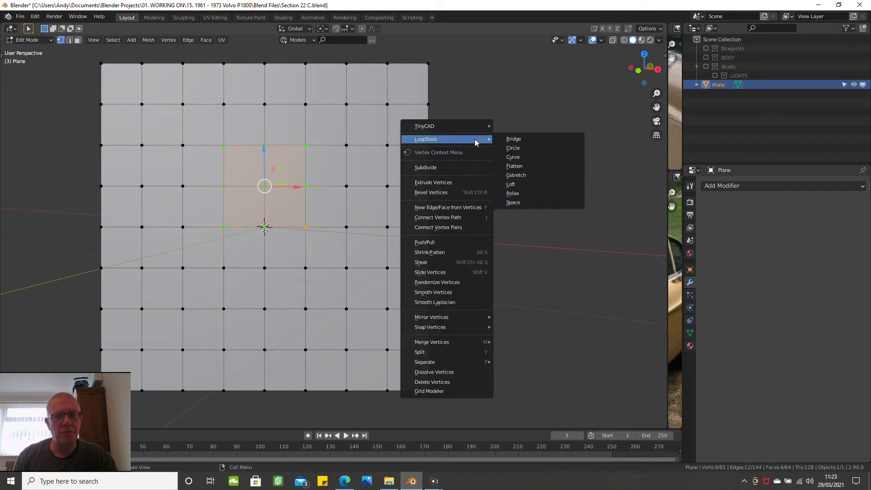
left_click(512, 148)
key("s")
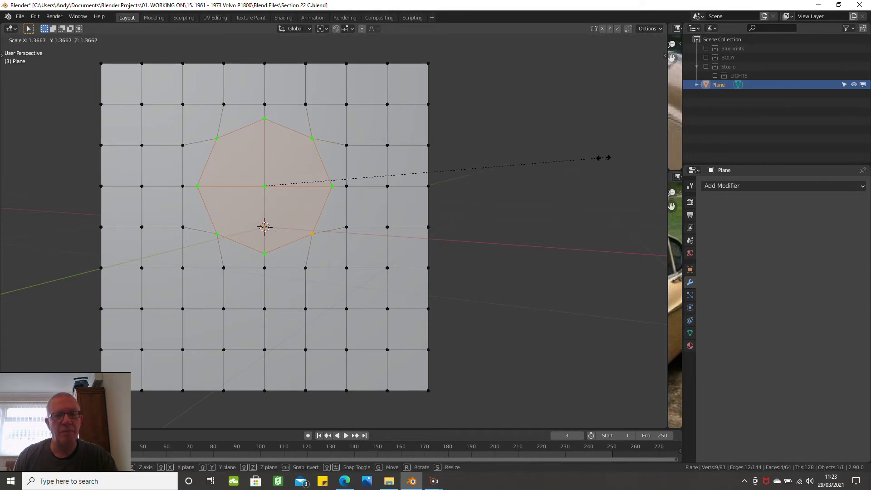
left_click(623, 161)
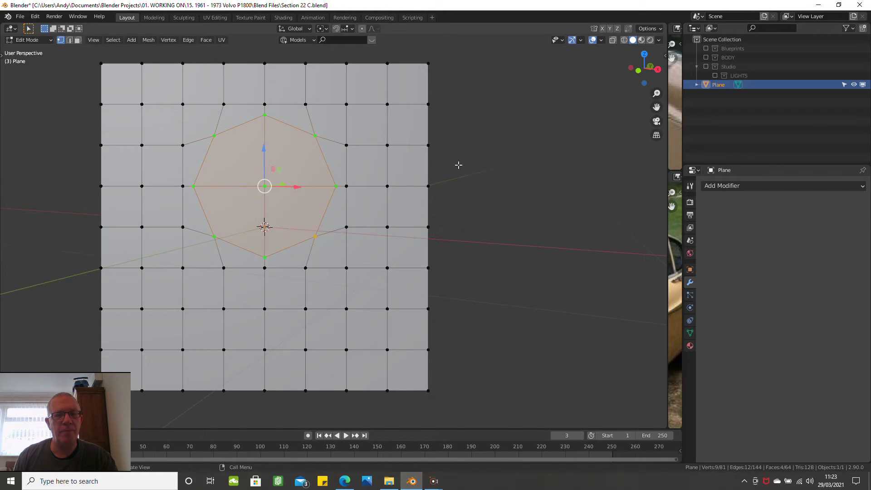
scroll(346, 169, "down", 1)
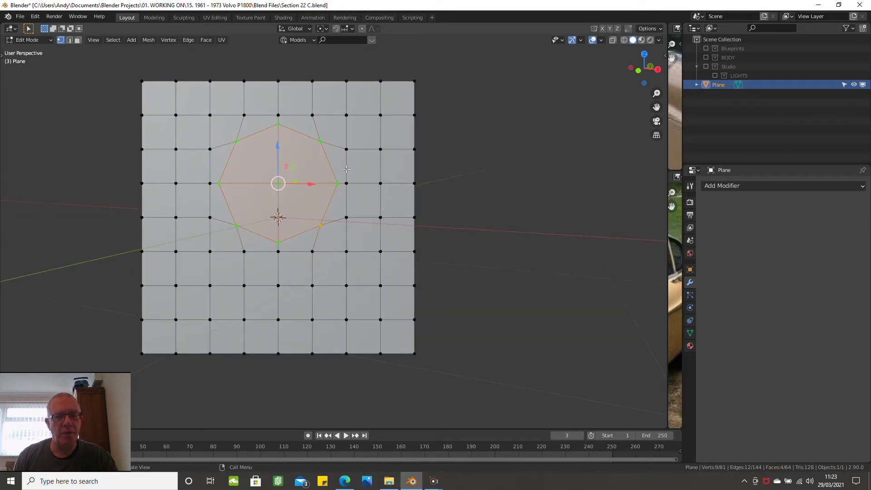
In face mode, delete the octagon faces to leave a hole in the plane
left_click(78, 40)
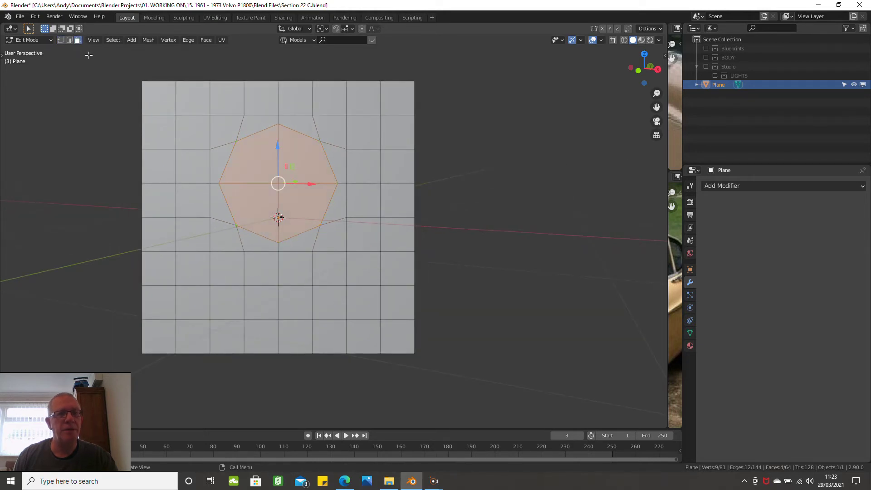
key("x")
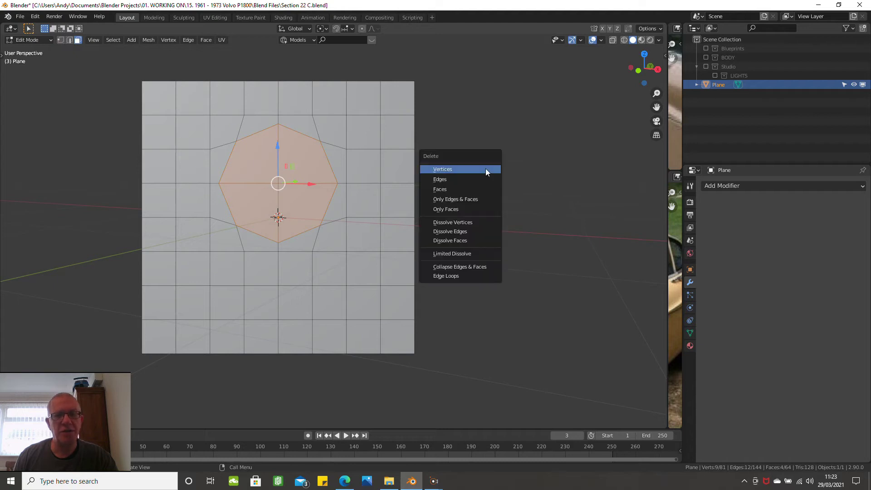
left_click(471, 189)
scroll(444, 182, "down", 1)
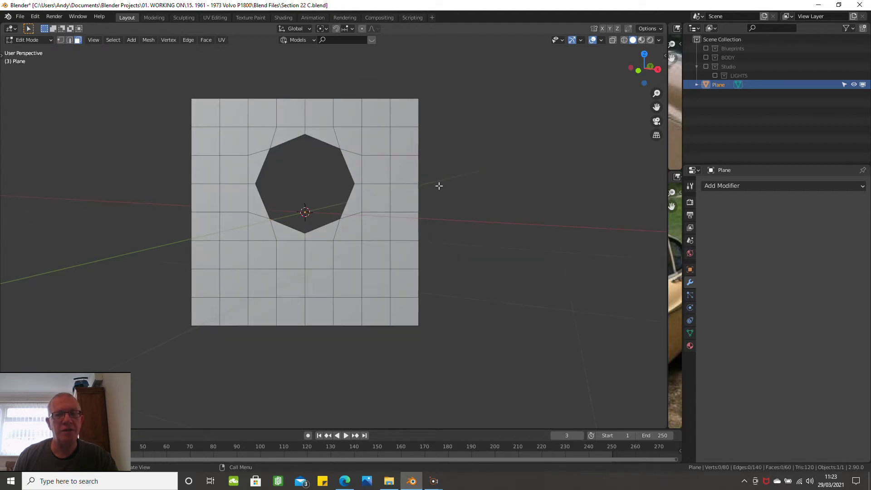
Add a Subdivision Surface modifier with viewport level 2 and render level 3
left_click(724, 186)
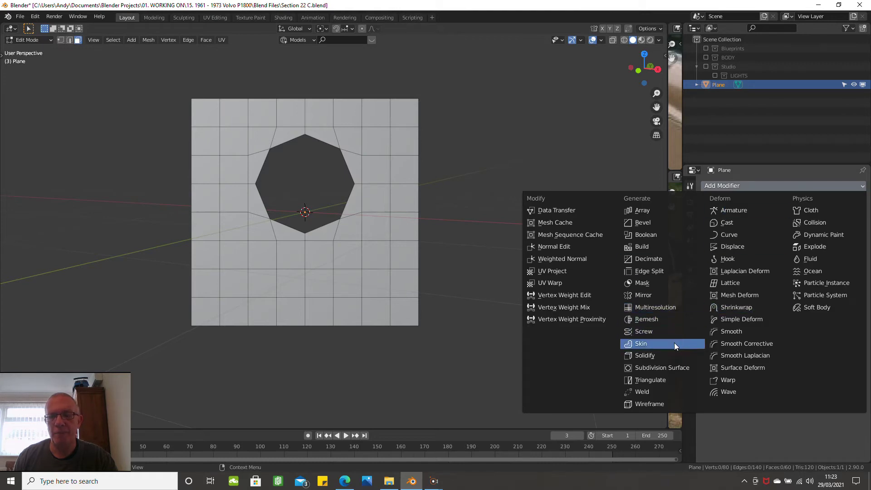
left_click(663, 368)
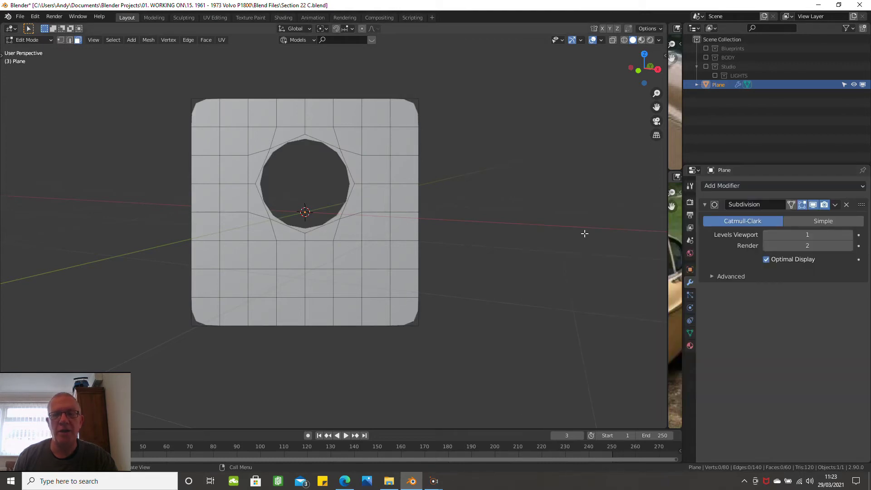
left_click(850, 235)
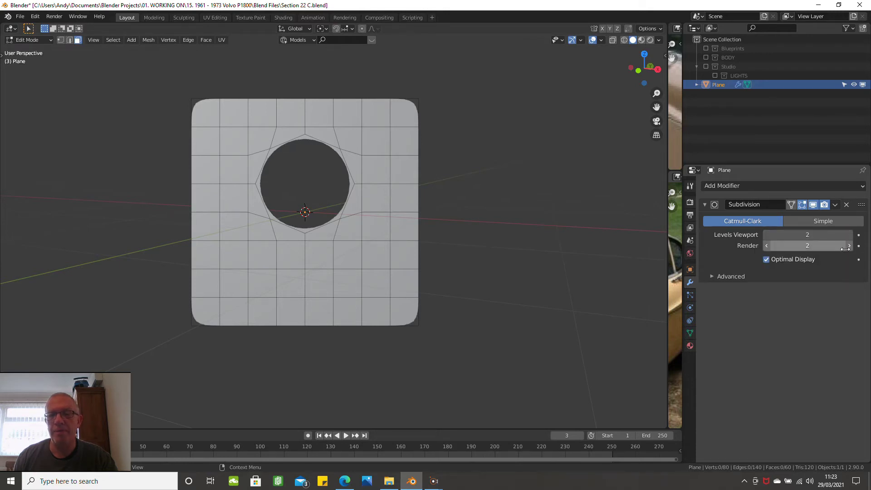
left_click(847, 248)
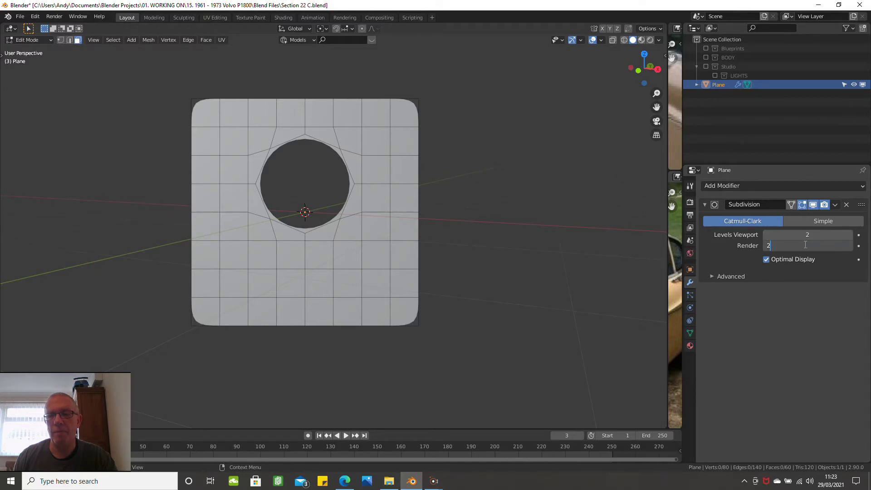
type("3")
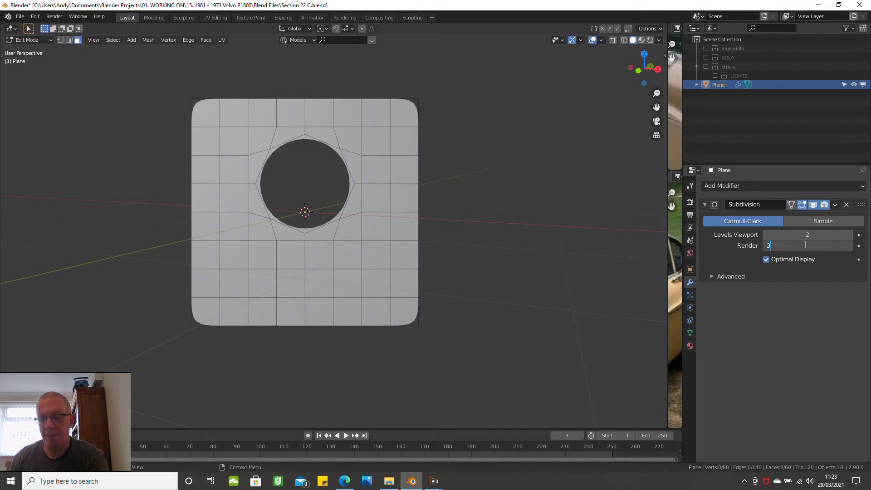
key("Return")
Orbit to an oblique view of the plane and bring up the viewport shading settings
scroll(413, 180, "down", 1)
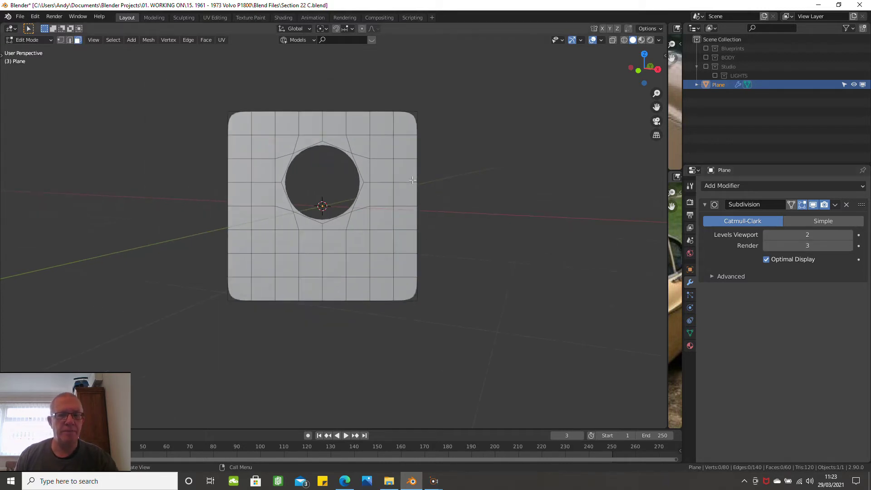
middle_click_drag(413, 180, 604, 68)
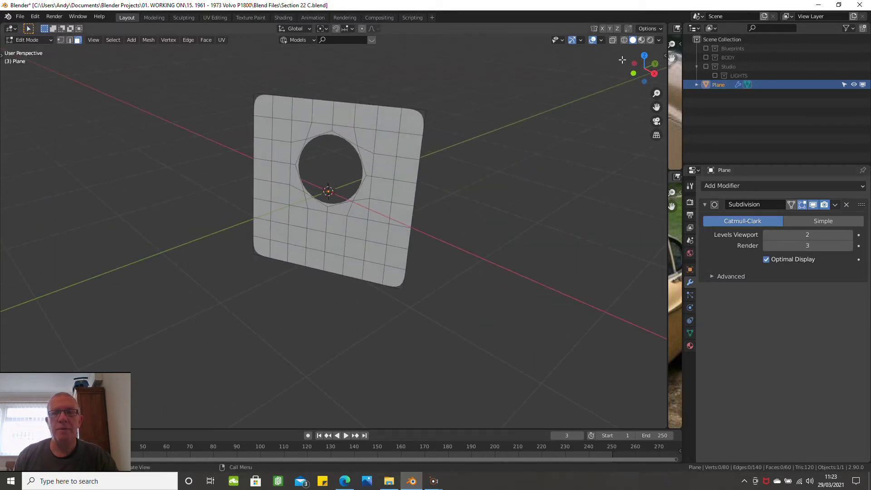
left_click(659, 41)
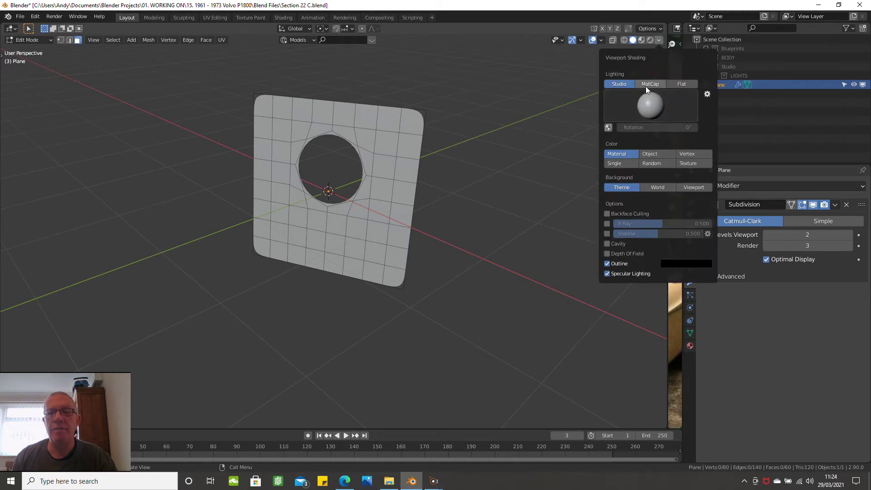
Switch lighting to MatCap with the red matcap and orbit around the smoothed plane
left_click(658, 82)
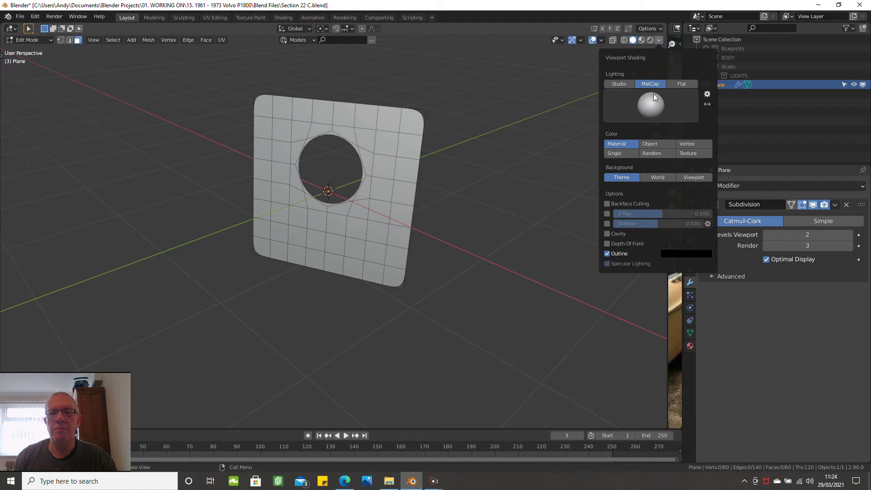
left_click(652, 105)
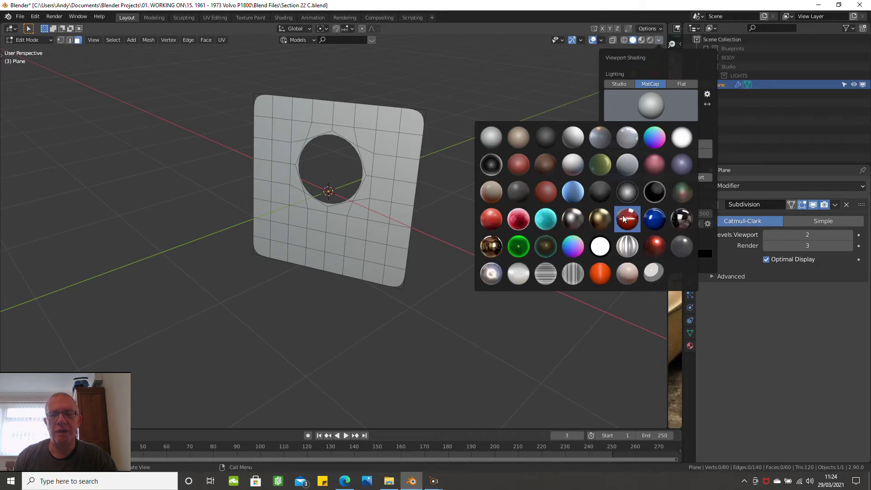
left_click(627, 221)
middle_click_drag(449, 214, 439, 191)
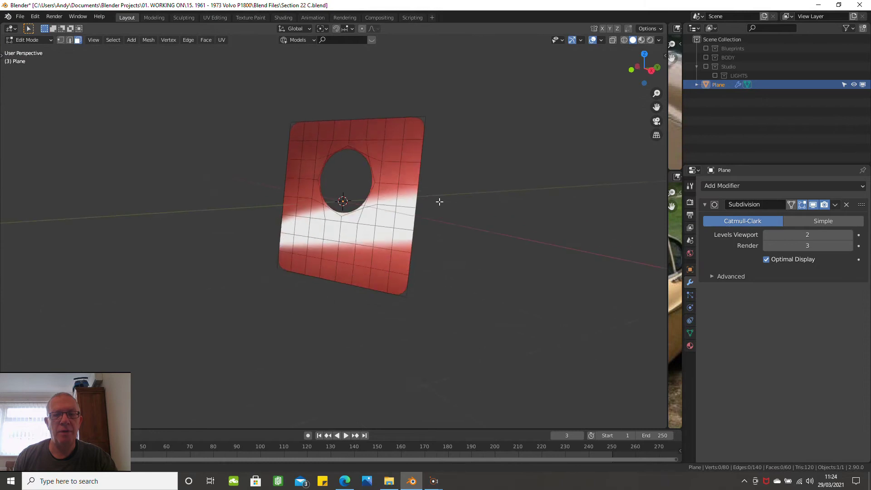
mouse_move(440, 202)
middle_mouse_down()
mouse_move(440, 214)
mouse_move(444, 195)
mouse_move(443, 214)
mouse_move(426, 204)
mouse_move(433, 197)
mouse_move(452, 214)
mouse_move(459, 188)
mouse_move(453, 213)
mouse_move(454, 189)
mouse_move(440, 210)
middle_mouse_up()
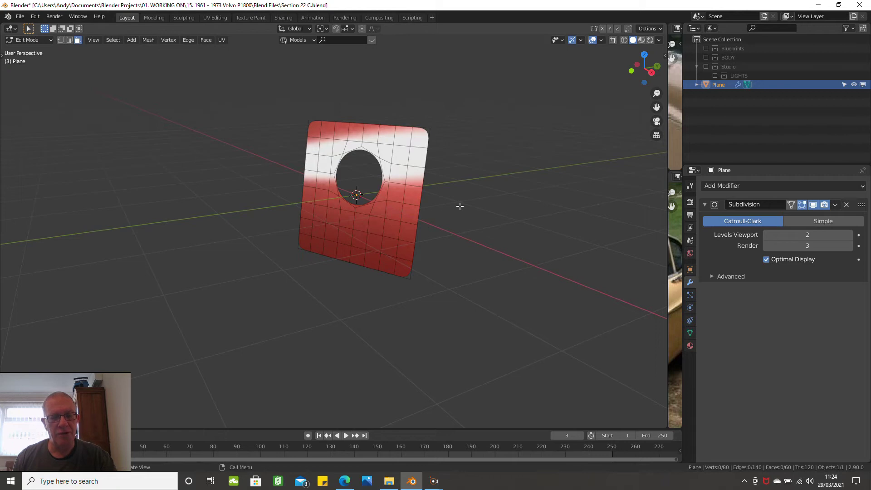
Return to Object Mode and delete the plane object
left_click(410, 208)
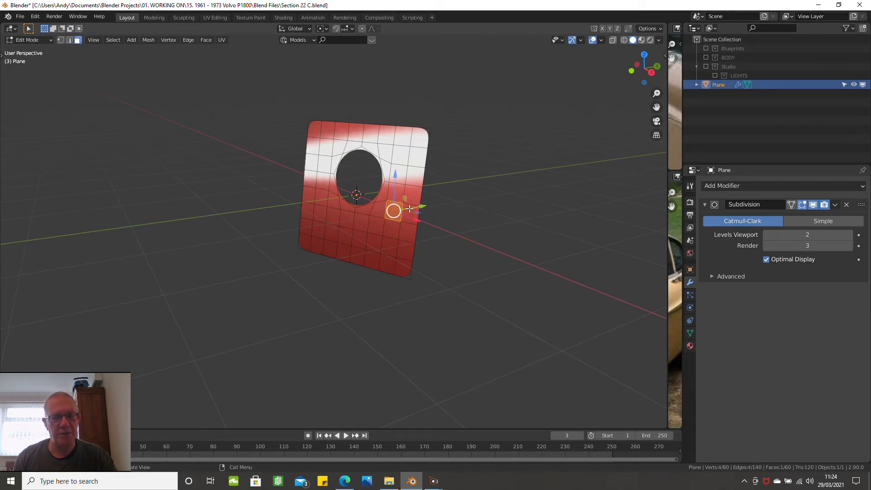
key("Tab")
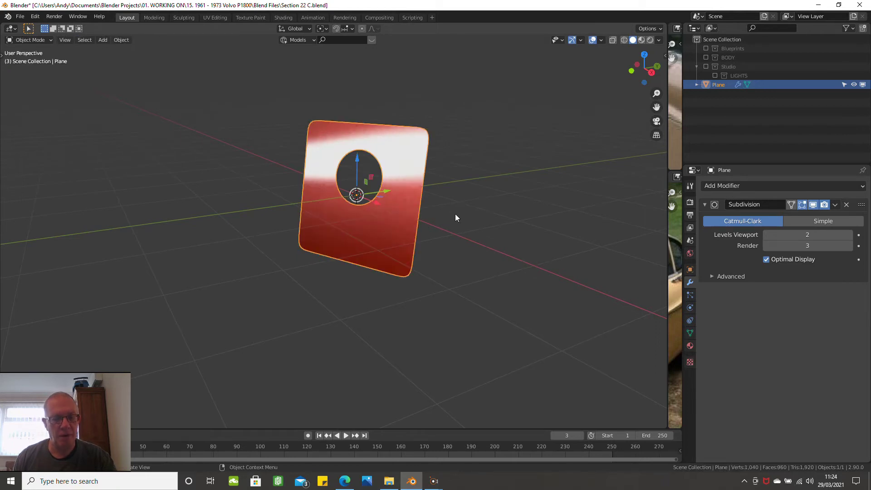
key("x")
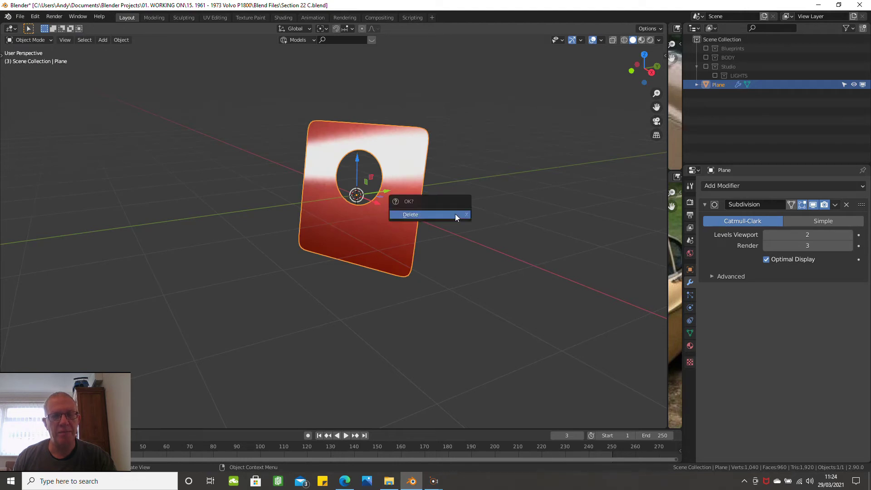
left_click(456, 214)
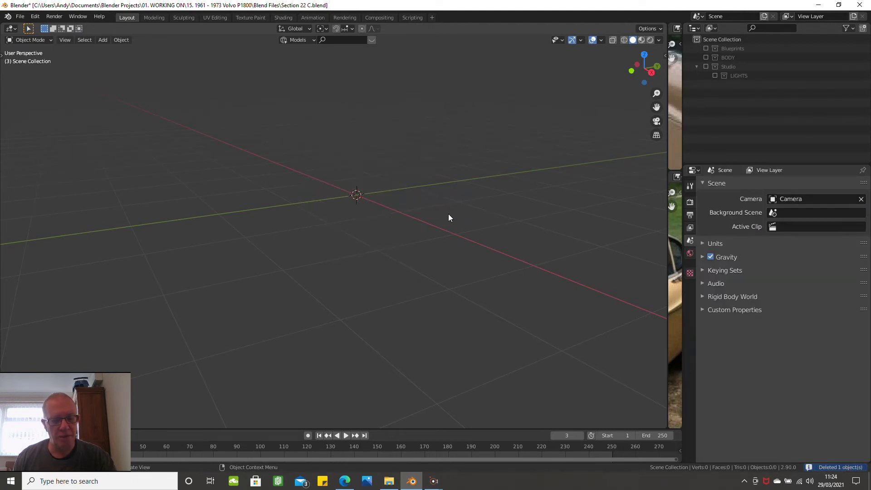
Recentre the view and orbit the empty scene to a new angle
key("alt")
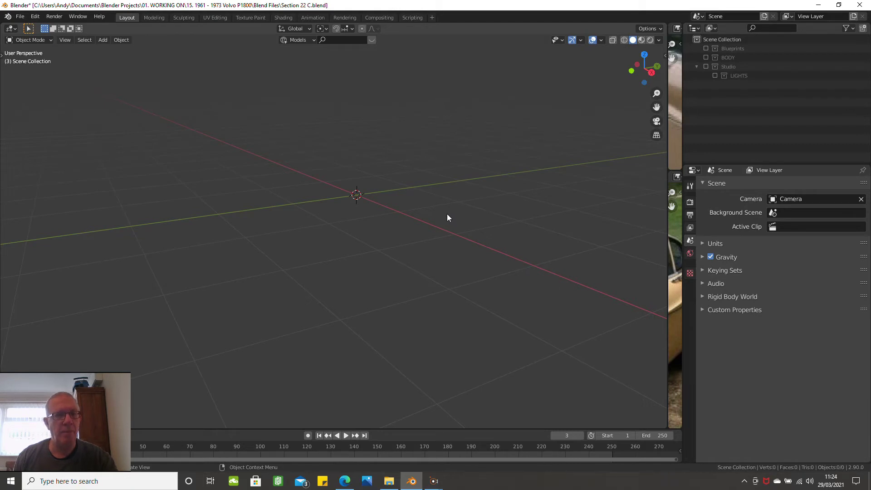
key("alt")
middle_click(450, 213, "alt")
middle_click(438, 206, "alt")
middle_click_drag(437, 206, 475, 206)
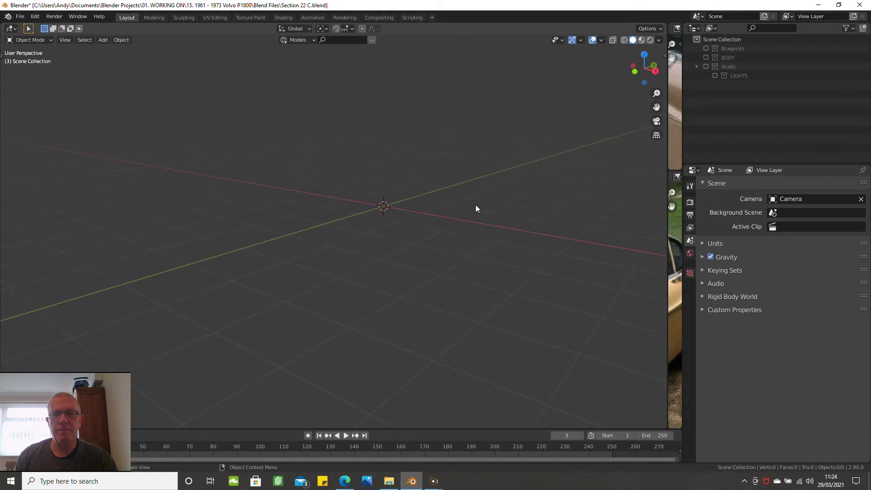
Show the BODY collection and put the Main Body Mesh into Edit Mode
left_click(706, 57)
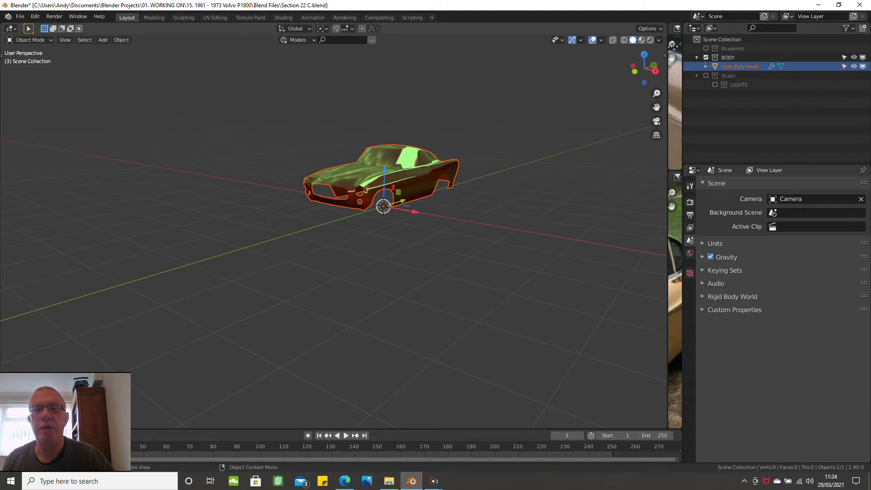
scroll(454, 150, "up", 2)
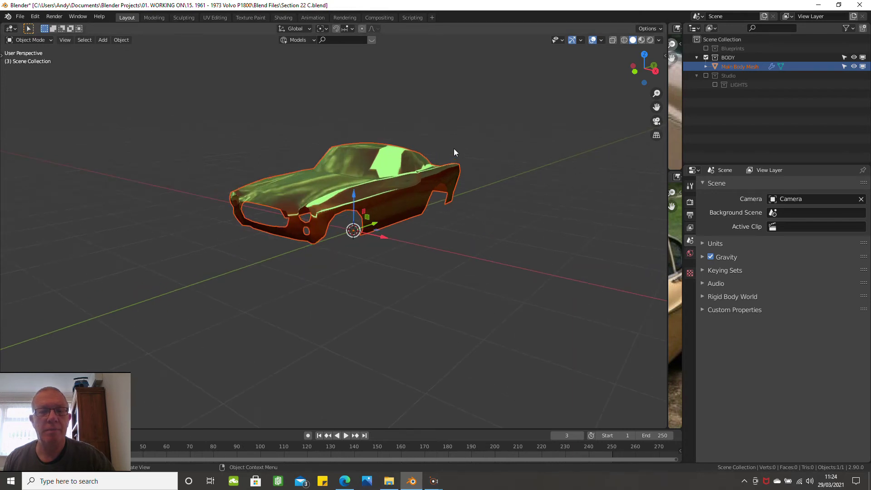
left_click(441, 164)
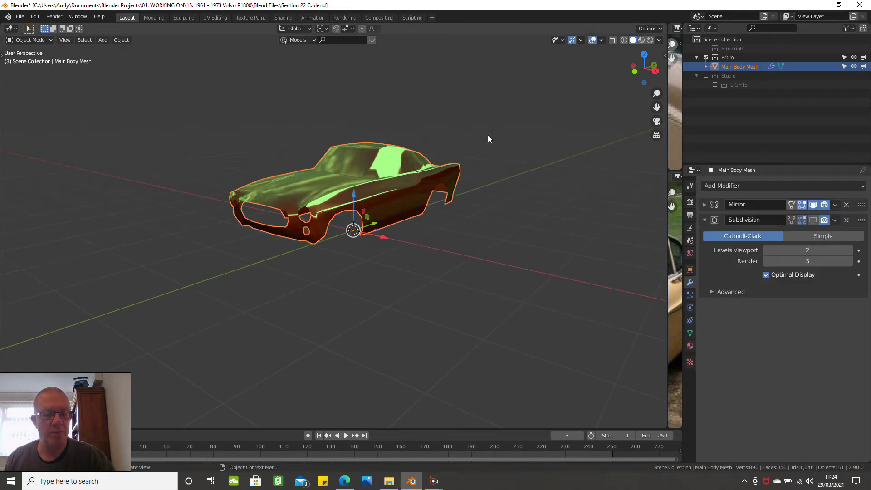
key("Tab")
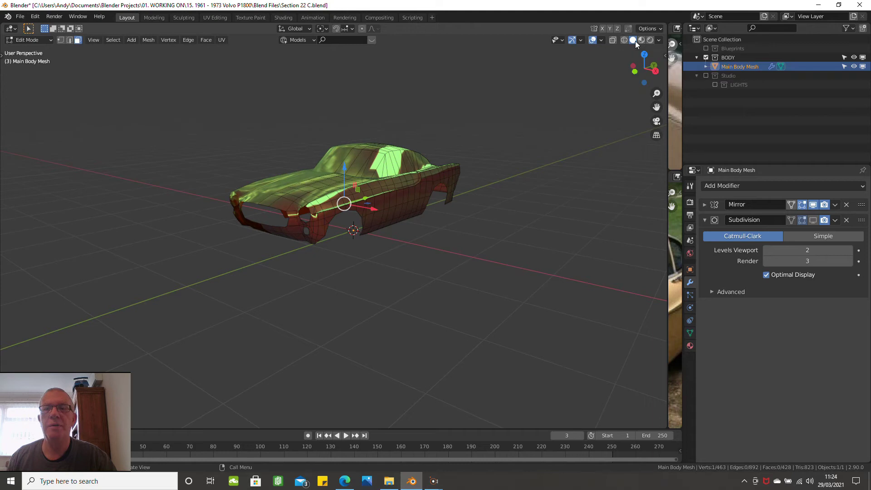
Set viewport lighting to Studio and orbit around the car
left_click(659, 40)
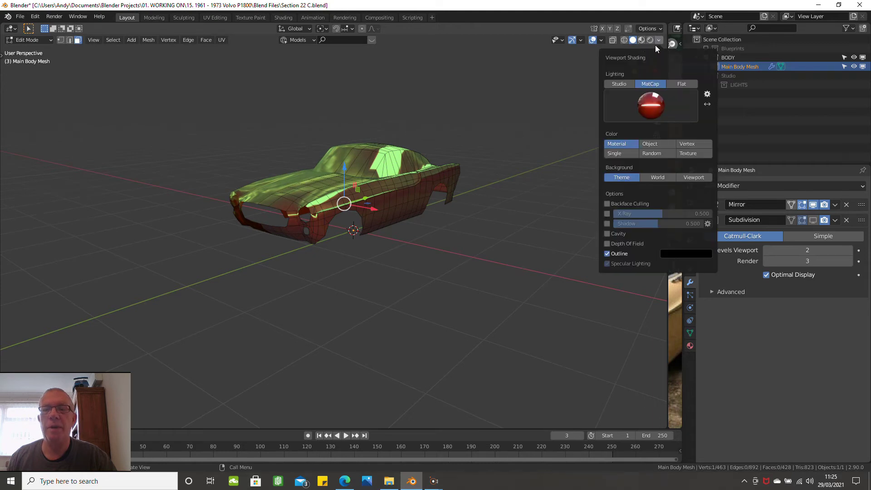
left_click(624, 87)
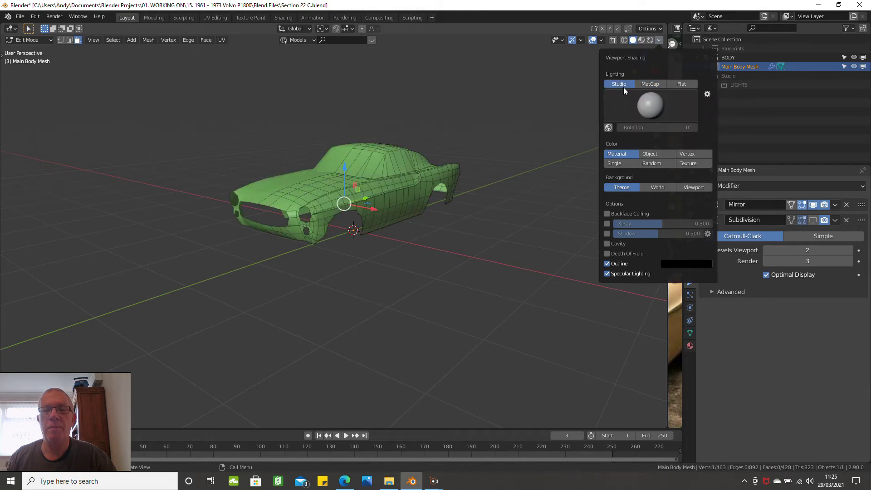
scroll(427, 156, "up", 4)
middle_click_drag(427, 156, 389, 170)
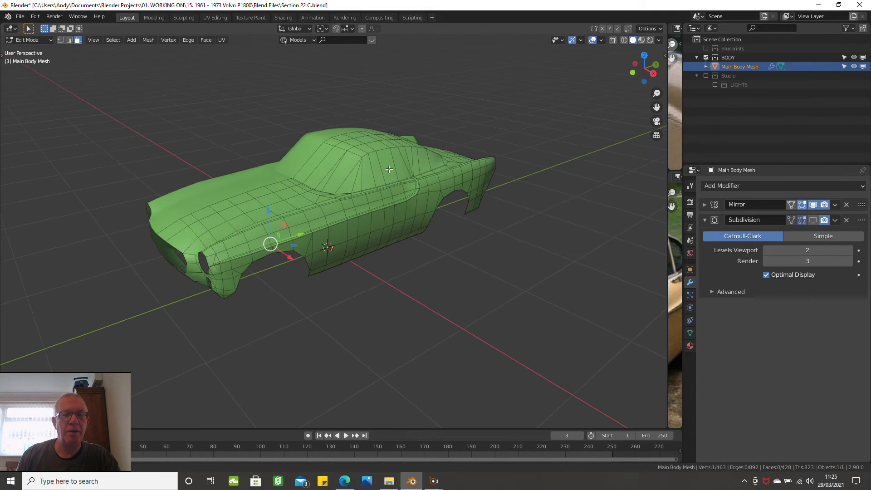
In vertex mode, select the body's top-crease edge loop and hide everything else
scroll(139, 102, "up", 1)
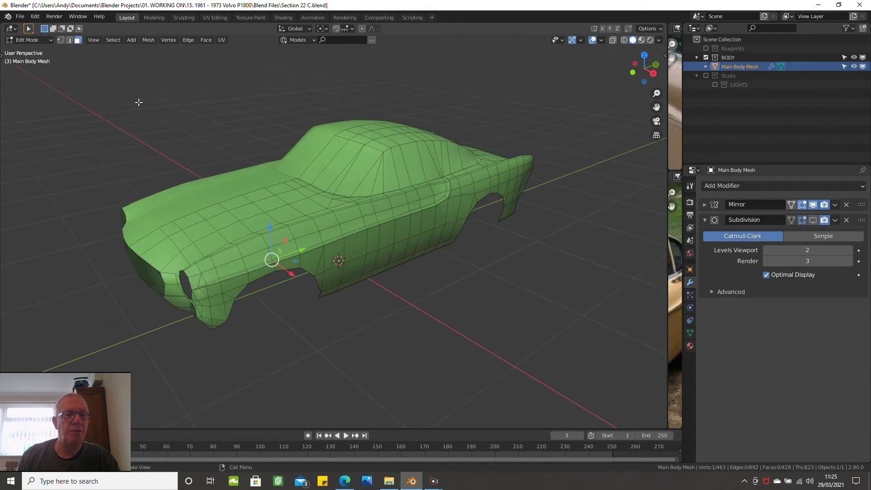
left_click(62, 40)
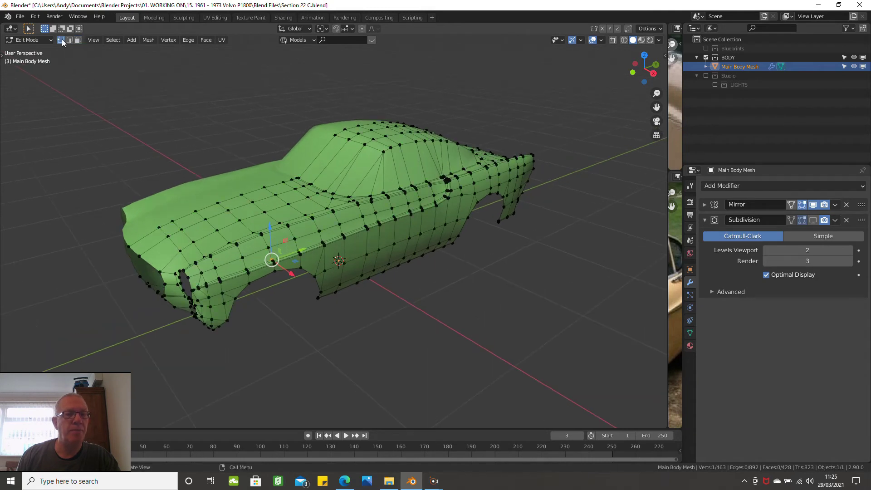
left_click(246, 188, "alt")
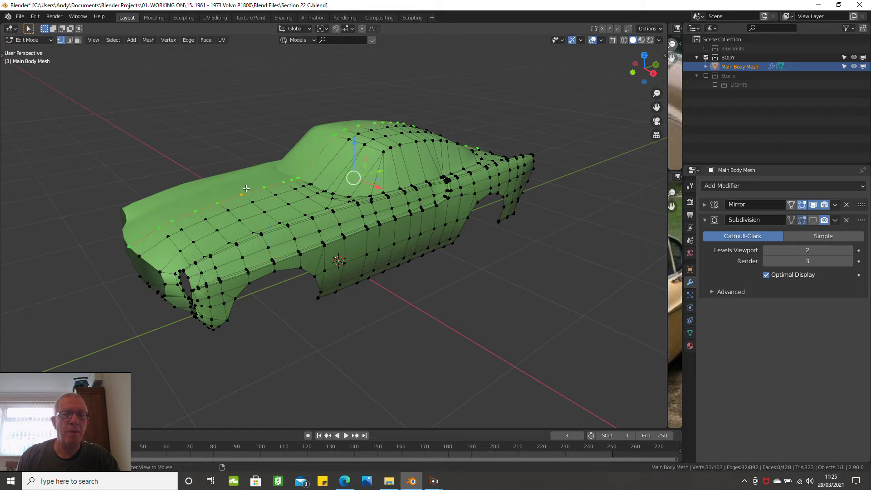
key("ctrl+i")
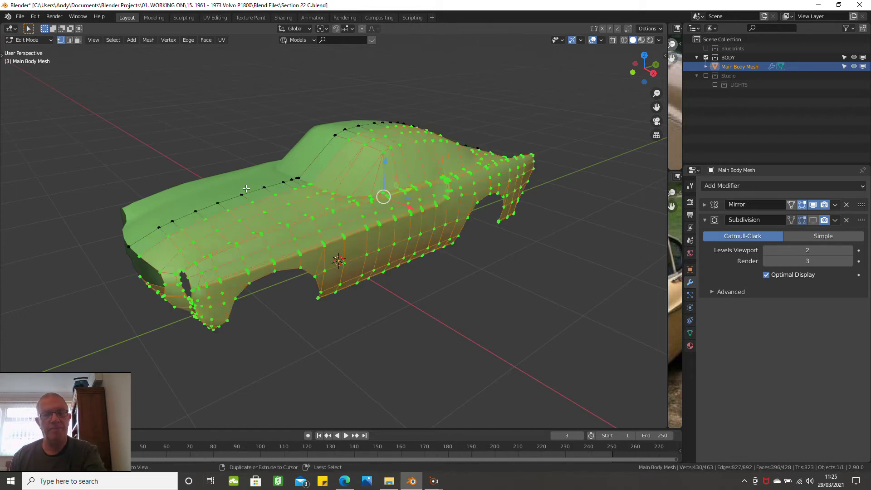
key("h")
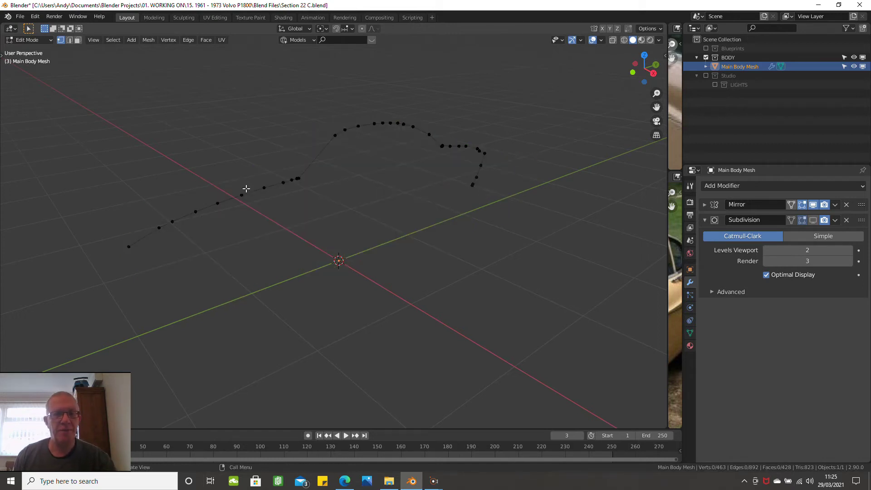
Show the Blueprints, orbit to a side view, and select all the profile vertices
left_click(706, 48)
left_click_drag(634, 68, 287, 123)
scroll(288, 122, "up", 2)
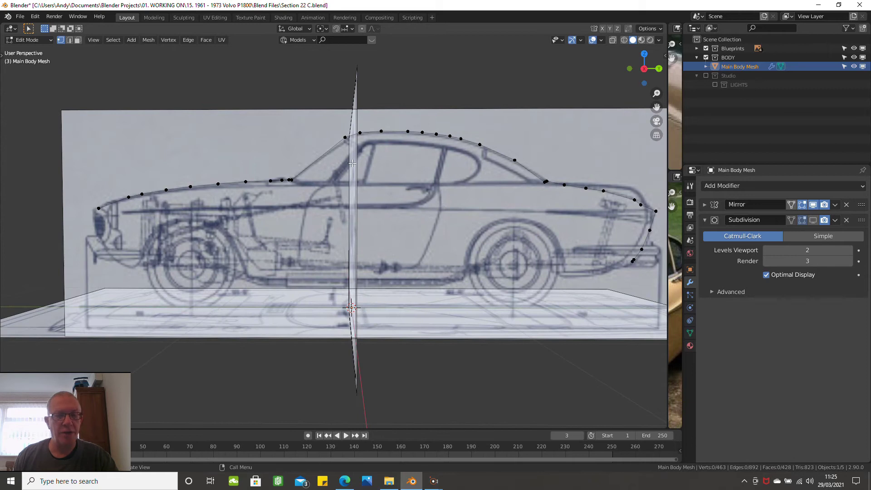
key("a")
middle_click_drag(346, 165, 346, 190)
scroll(345, 204, "down", 4)
scroll(347, 183, "up", 2)
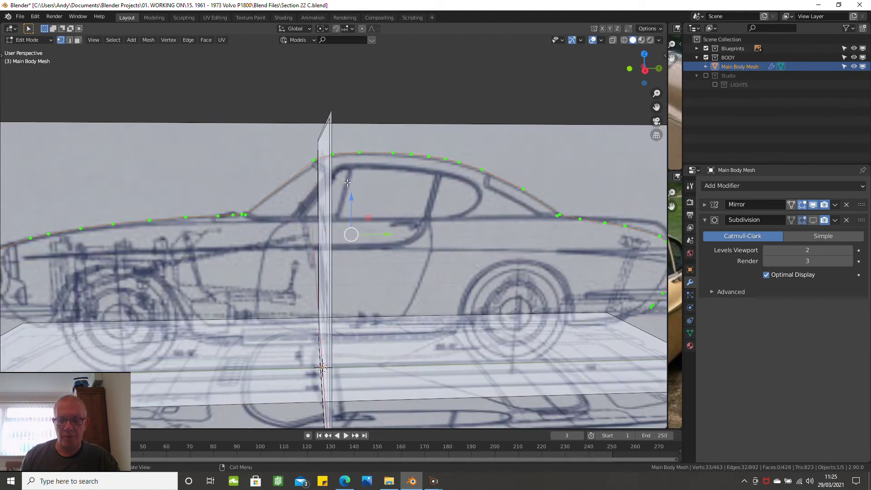
Switch to Right Orthographic view and hide the Blueprints reference images
key("KP_3")
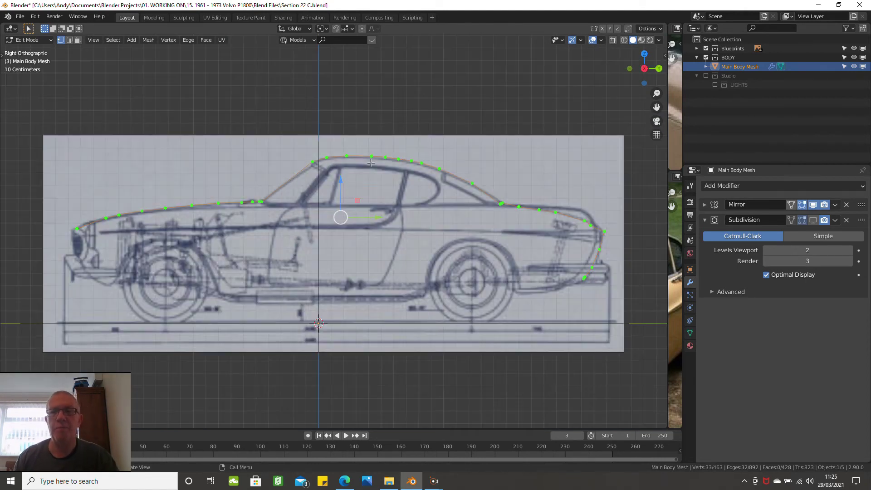
left_click(697, 49)
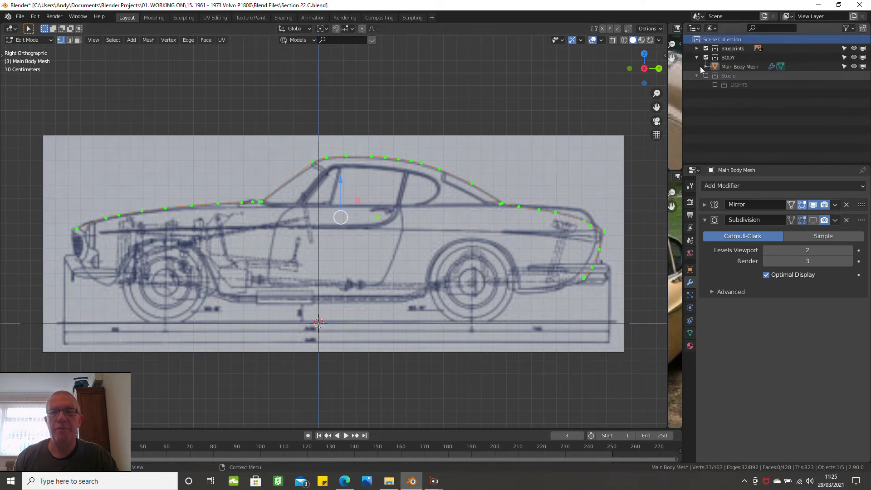
left_click(706, 48)
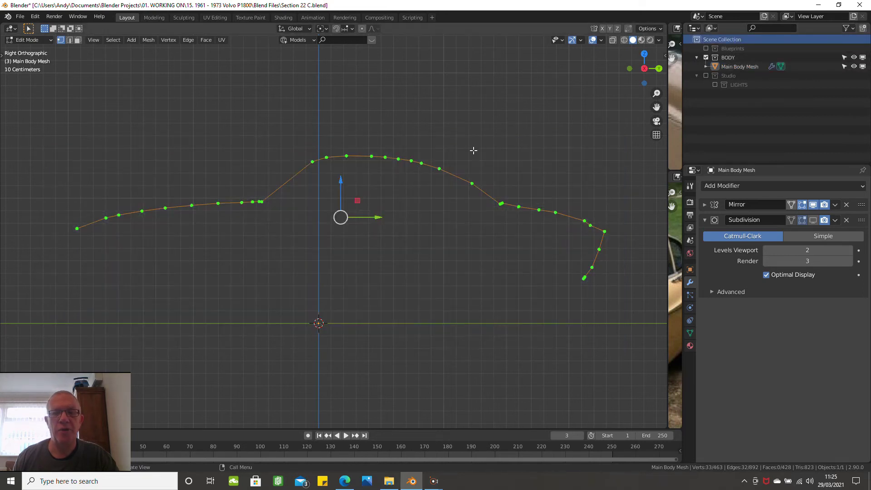
Duplicate the profile line and move the copy down along Z
right_click(497, 112)
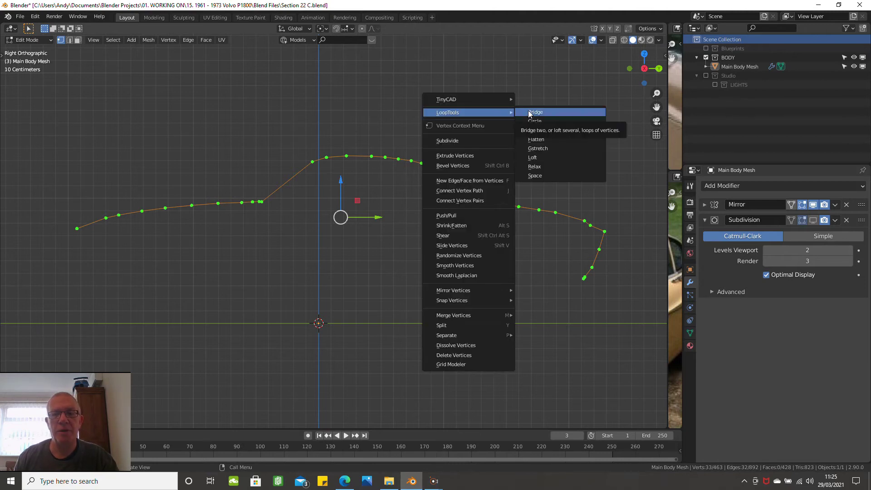
scroll(376, 200, "down", 5)
middle_click_drag(395, 240, 434, 247)
key("shift+d")
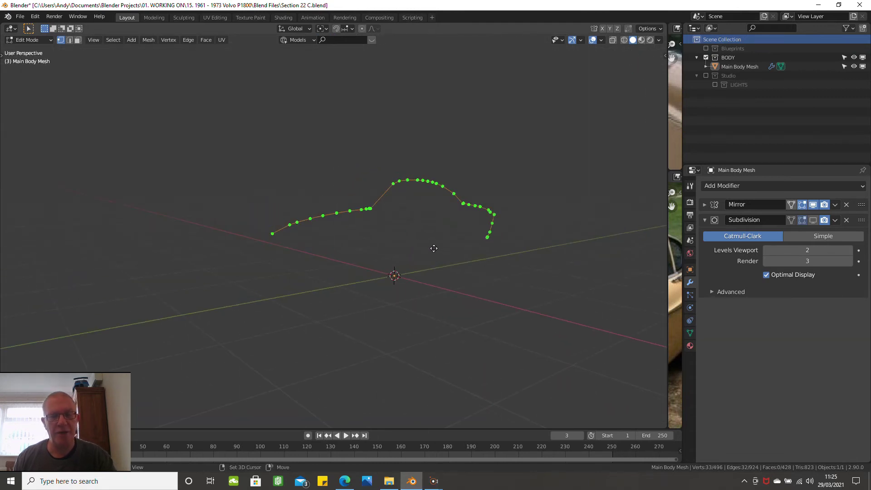
right_click(435, 249)
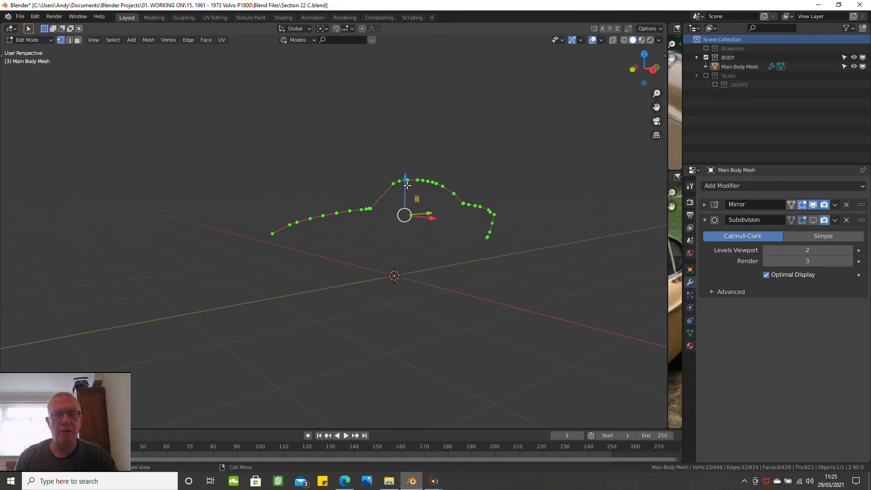
left_click_drag(407, 186, 411, 196)
left_click(411, 196)
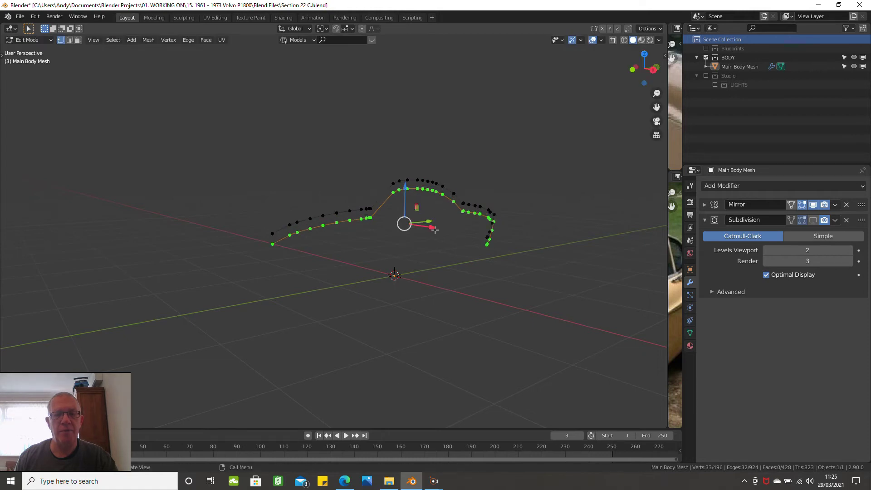
Turn off the Mirror effect in the viewport and shift the lower line along X
mouse_move(434, 230)
left_mouse_down()
mouse_move(449, 240)
mouse_move(432, 233)
left_mouse_up()
right_click(449, 240)
right_click(432, 233)
middle_click_drag(433, 239, 439, 245)
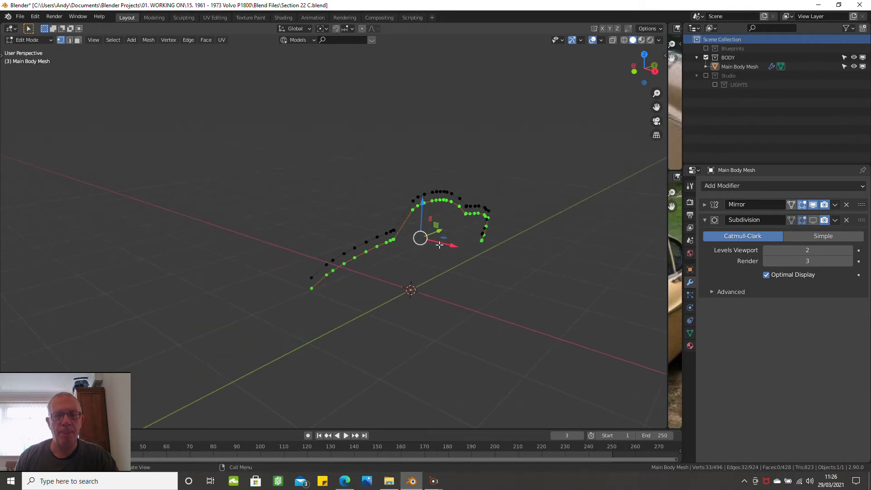
left_click(814, 206)
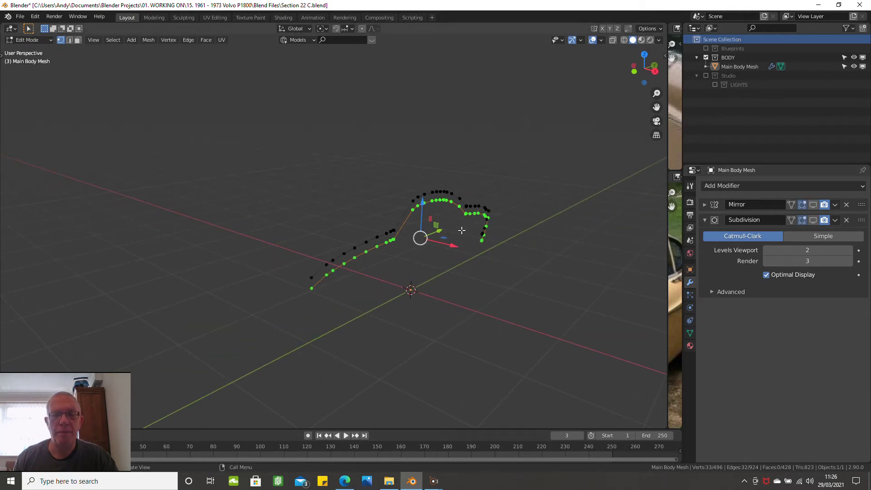
left_click_drag(454, 246, 479, 251)
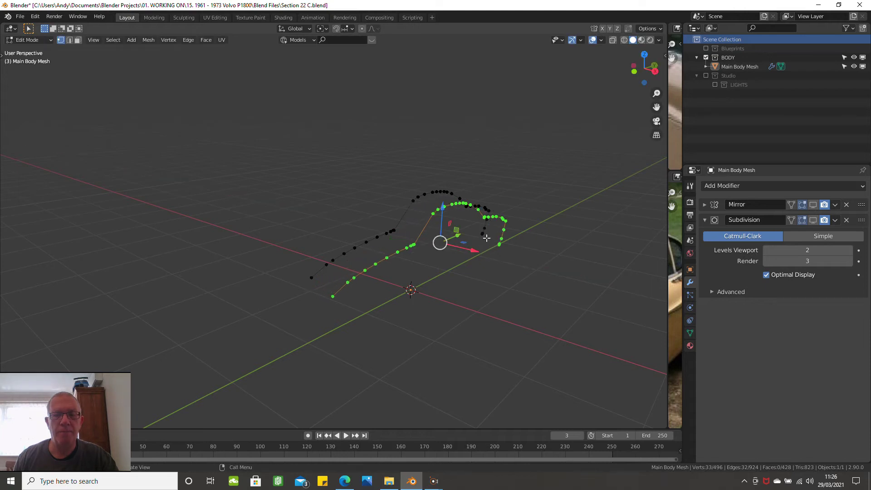
Duplicate the line again, offset it along X, and select all three lines for LoopTools
key("shift+d")
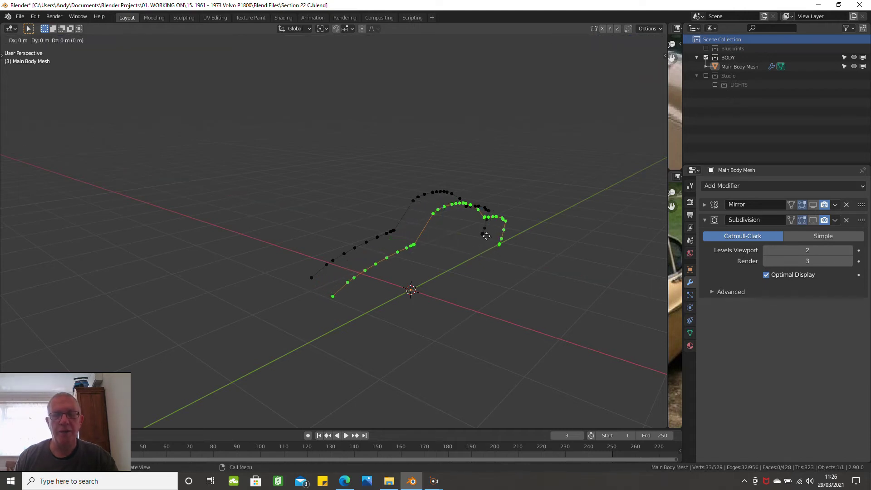
key("Escape")
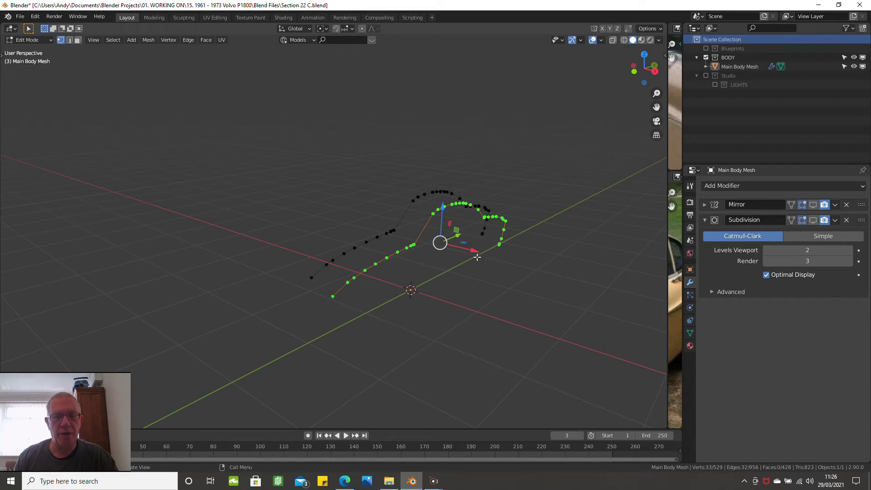
mouse_move(478, 257)
left_mouse_down()
mouse_move(510, 266)
mouse_move(501, 246)
mouse_move(472, 262)
left_mouse_up()
key("a")
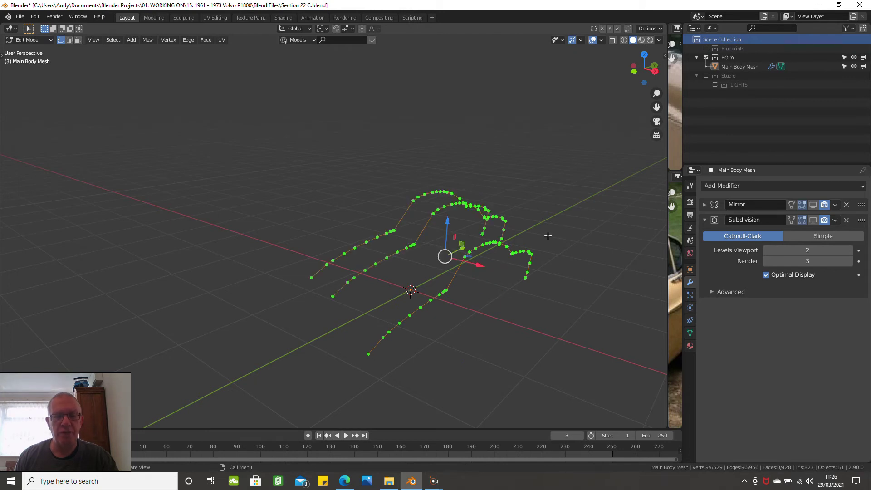
right_click(573, 191)
mouse_move(574, 191)
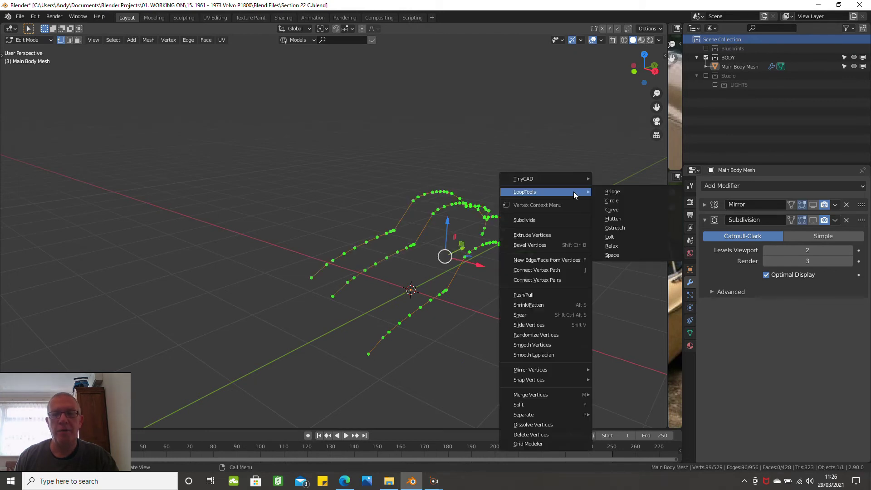
Loft faces between the three vertex rows and orbit to inspect the surface
left_click(610, 236)
middle_click_drag(468, 242, 496, 220)
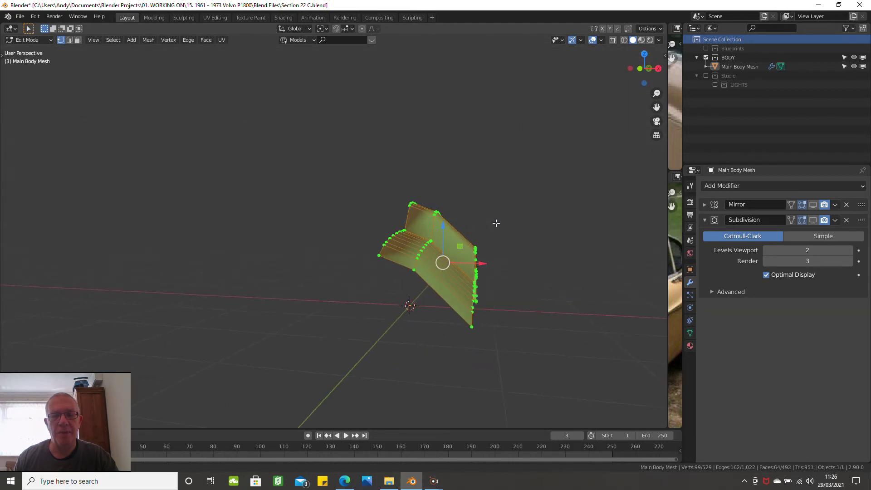
middle_click_drag(529, 169, 464, 244)
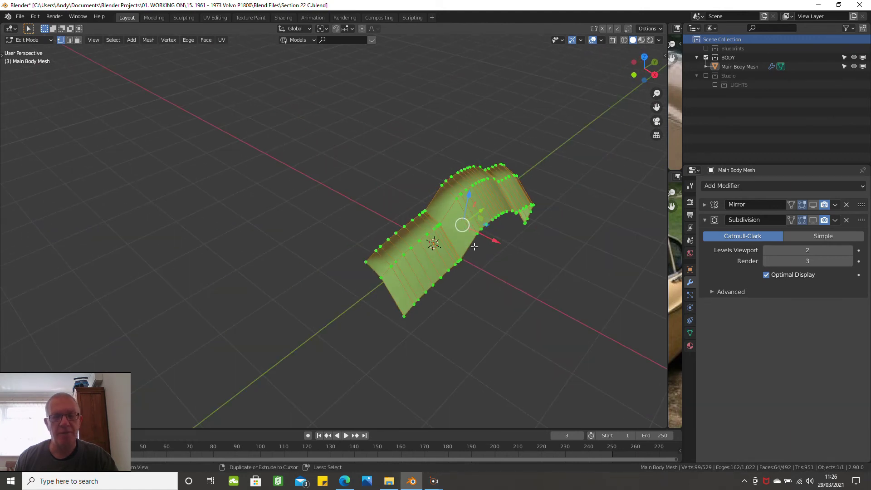
Undo three times back to the single profile line and view it from the right
key("ctrl+z")
key("ctrl+z")
key("ctrl+z")
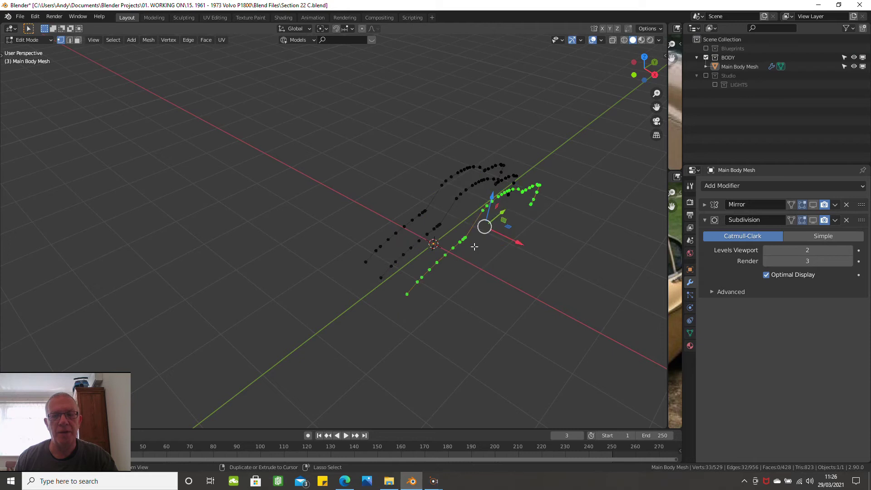
key("ctrl+z")
key("ctrl+z")
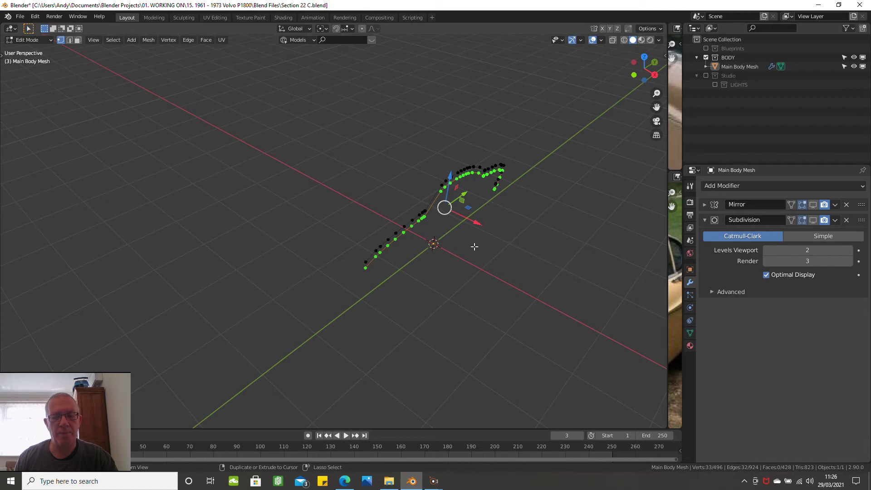
key("ctrl+z")
middle_click_drag(468, 241, 374, 233)
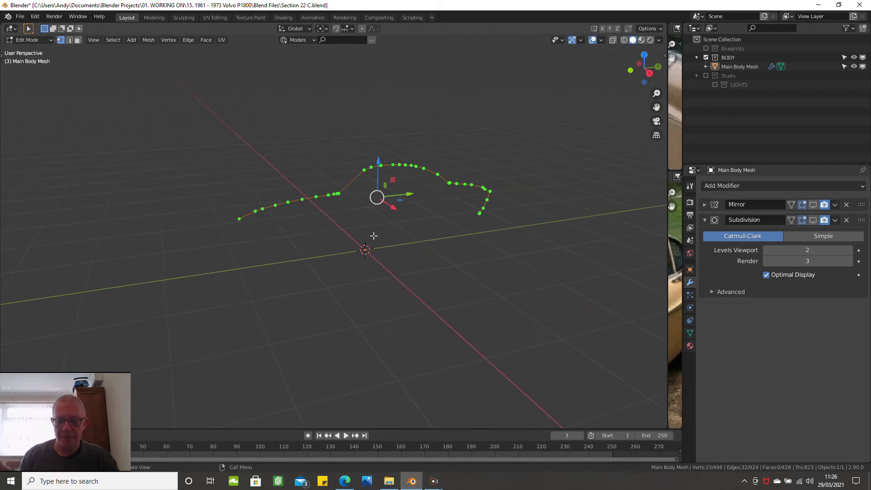
key("KP_3")
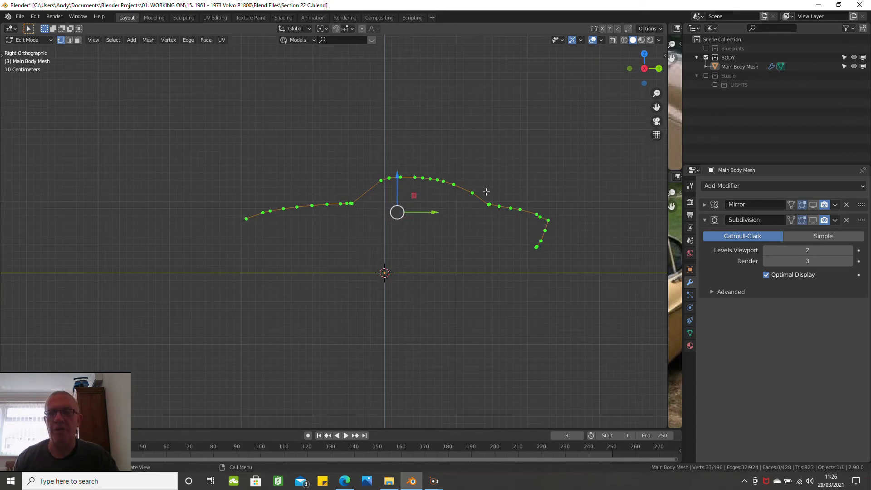
middle_click_drag(374, 236, 361, 154, "shift")
scroll(360, 153, "up", 1)
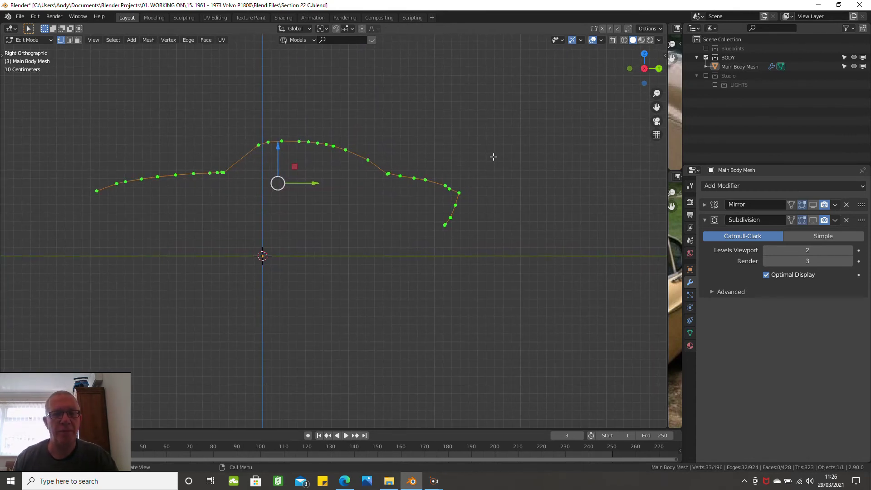
right_click(528, 126)
mouse_move(531, 127)
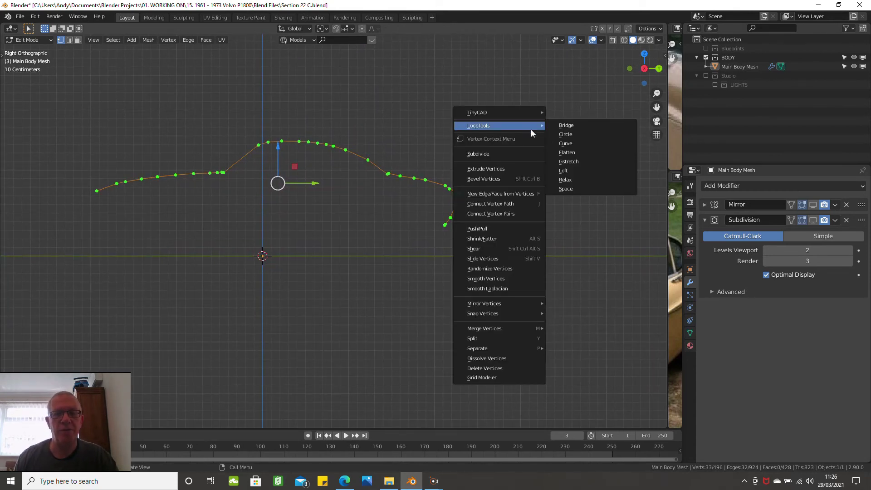
left_click(577, 143)
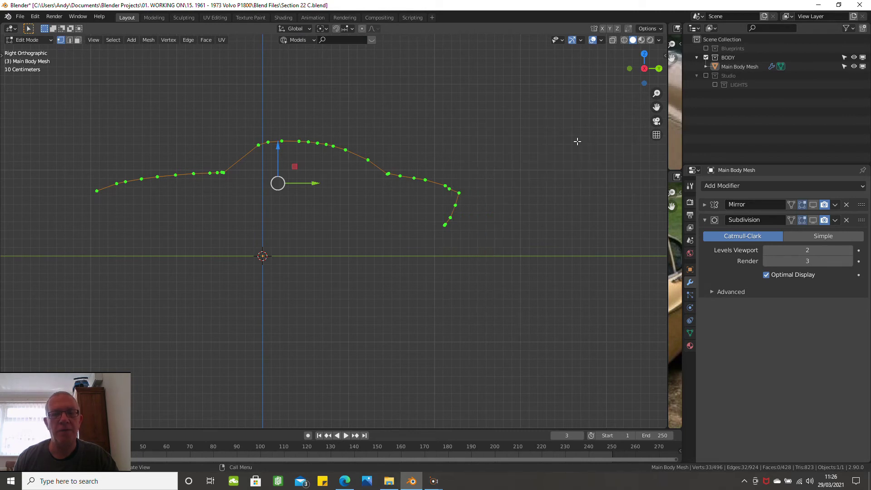
right_click(536, 139)
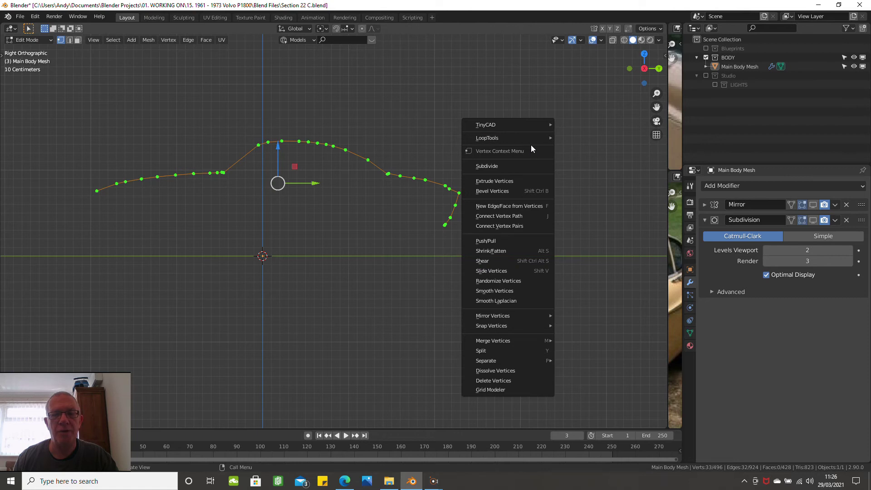
mouse_move(531, 139)
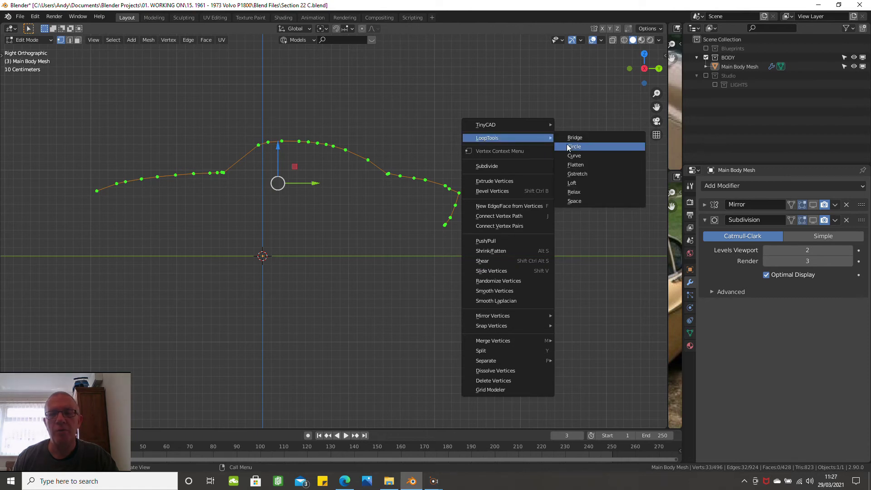
left_click(574, 162)
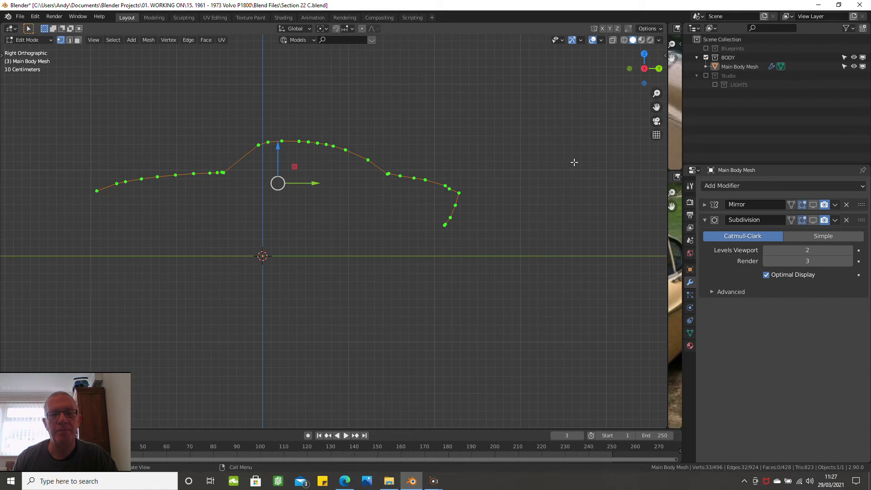
Lift a single profile-line vertex along Z to reveal the doubled vertices beneath it
middle_click_drag(441, 157, 474, 169)
right_click(473, 168)
mouse_move(475, 163)
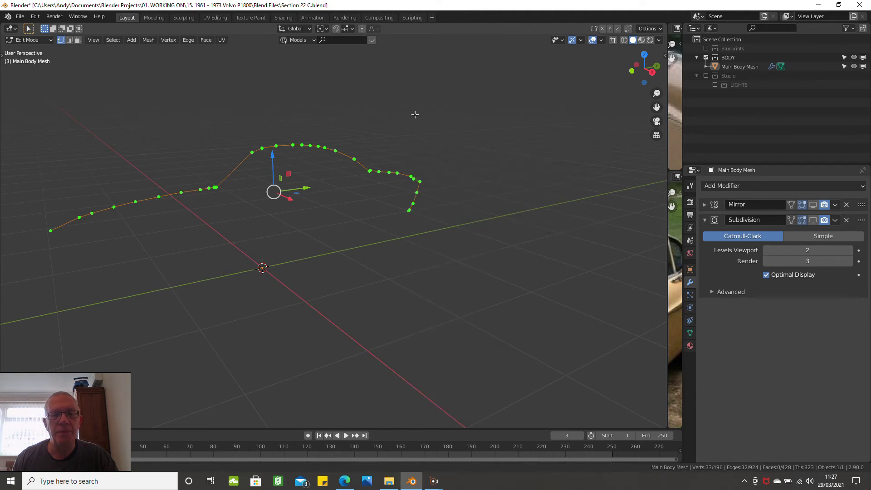
middle_click_drag(414, 113, 383, 202)
left_click(381, 205)
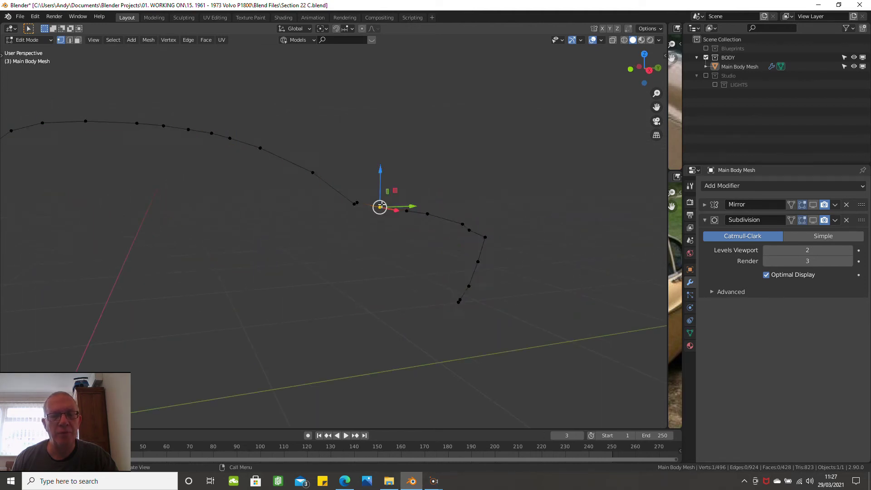
mouse_move(376, 174)
left_mouse_down()
mouse_move(376, 157)
mouse_move(376, 174)
left_mouse_up()
middle_click_drag(375, 174, 401, 198)
mouse_move(400, 198)
left_mouse_down()
mouse_move(423, 189)
mouse_move(406, 195)
mouse_move(408, 188)
left_mouse_up()
middle_click_drag(408, 188, 368, 236)
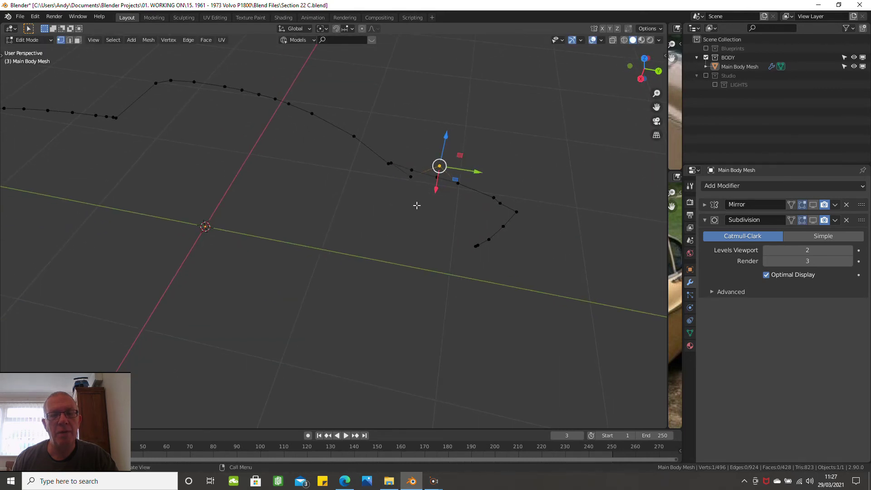
Select the whole connected profile line and Merge by Distance, removing 33 duplicate vertices
middle_click_drag(417, 204, 437, 190)
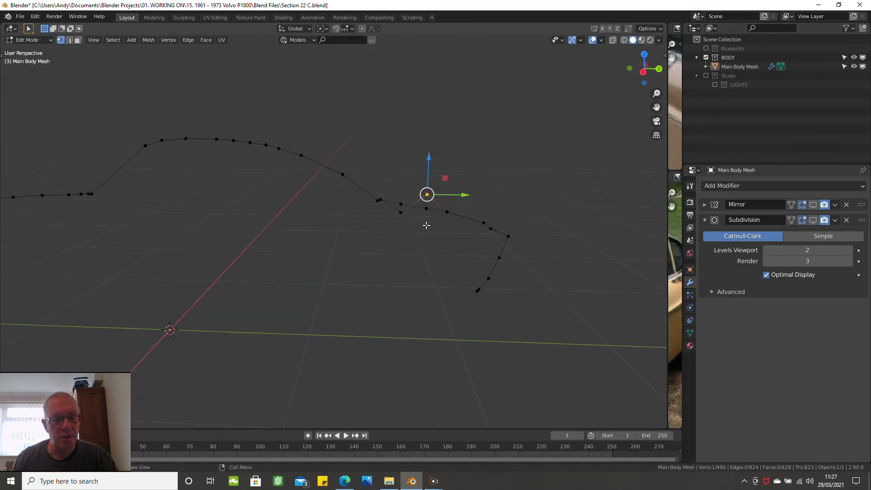
key("g")
left_click(426, 225, "ctrl")
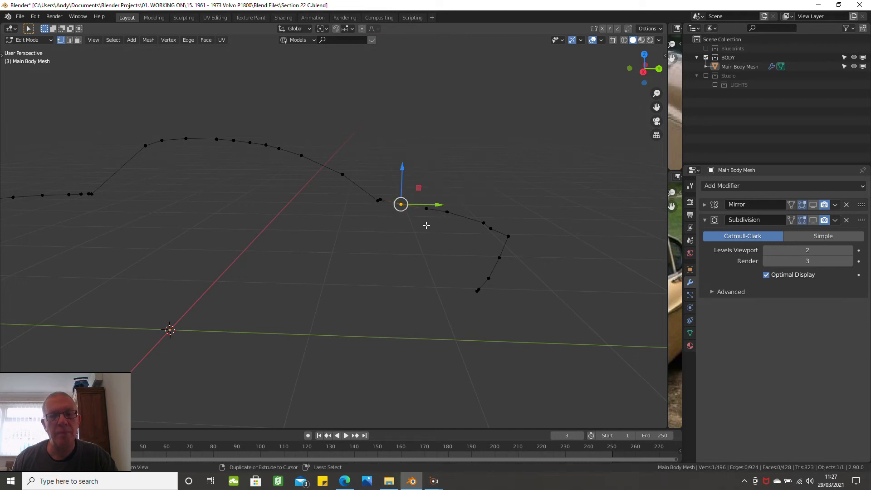
middle_click_drag(426, 226, 422, 255)
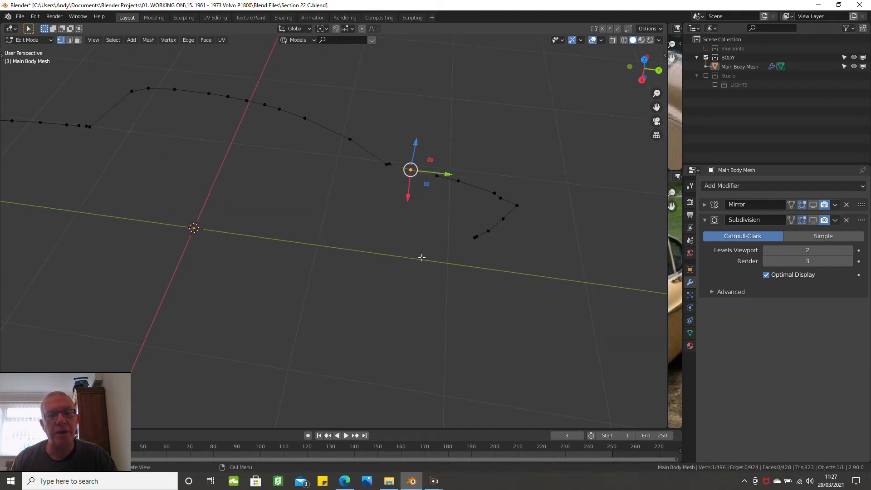
key("ctrl+l")
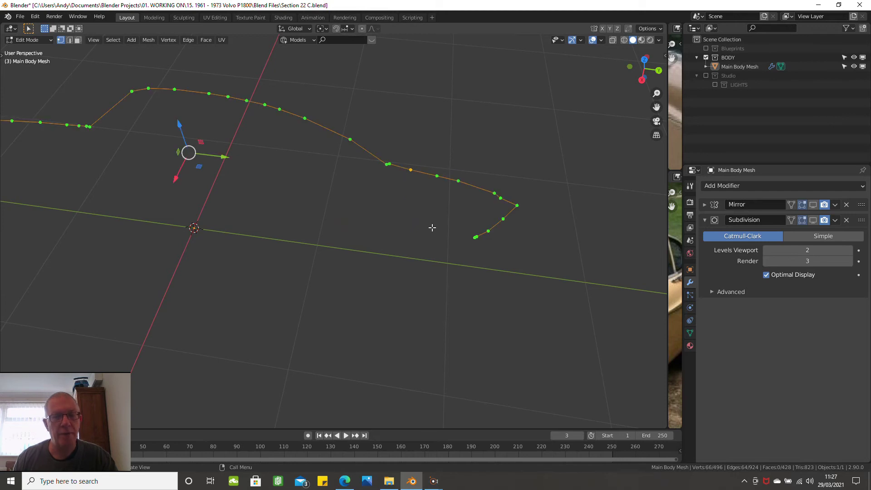
left_click(151, 40)
mouse_move(192, 238)
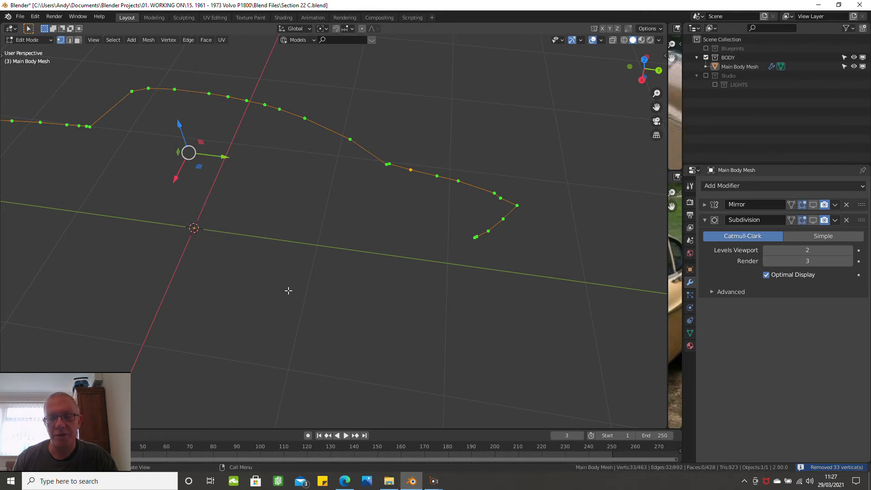
middle_click_drag(327, 219, 346, 197)
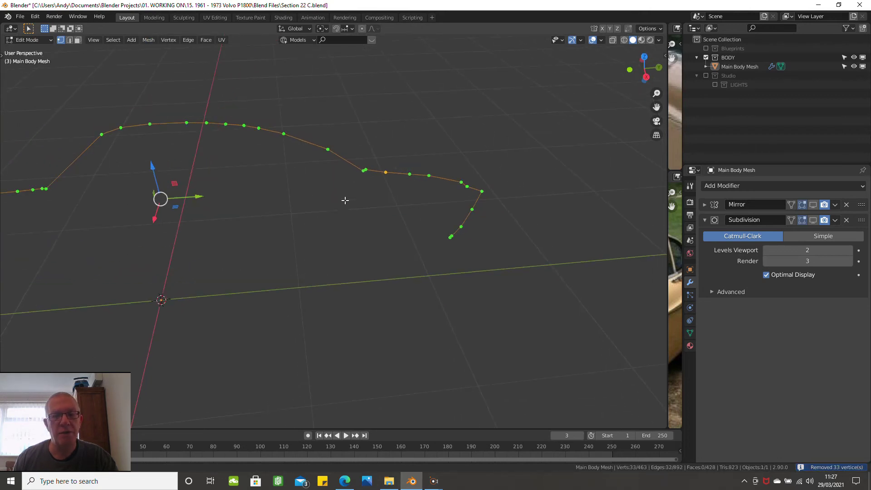
Drop the lifted vertex back, reselect the linked chain, and apply LoopTools Curve
left_click(385, 172)
left_click_drag(387, 146, 416, 154)
middle_click_drag(416, 155, 323, 244)
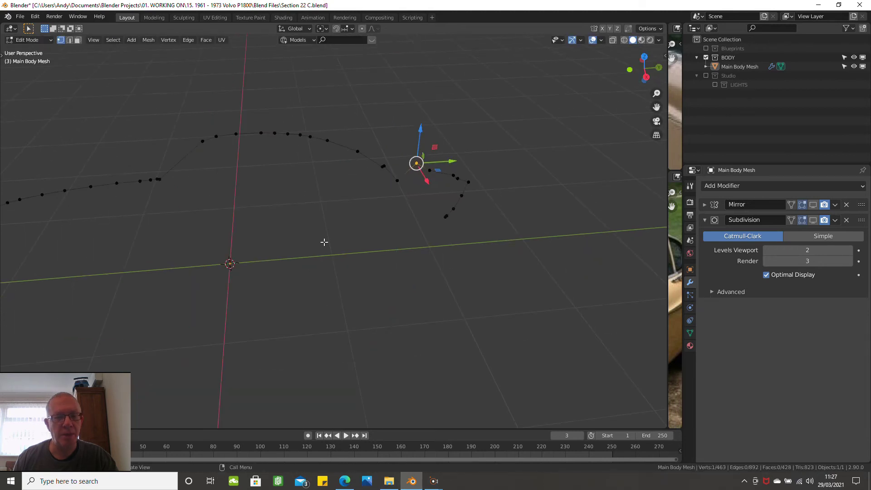
key("ctrl+l")
right_click(352, 259)
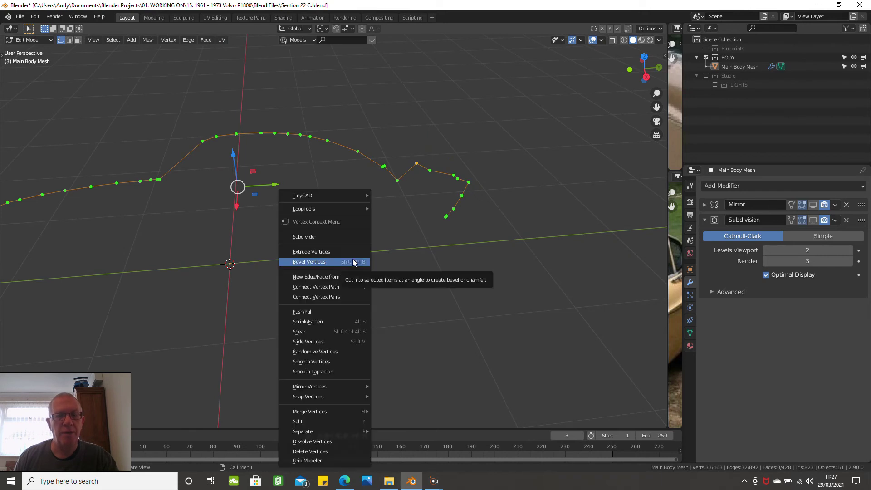
mouse_move(335, 211)
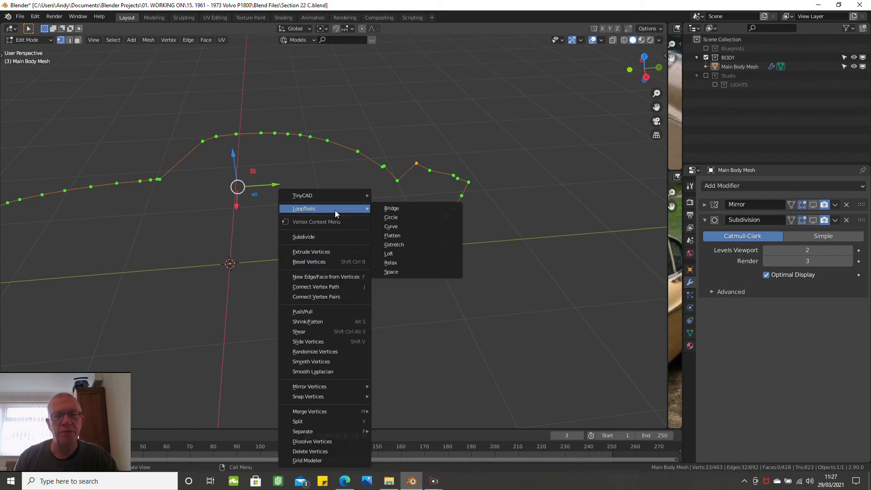
left_click(389, 230)
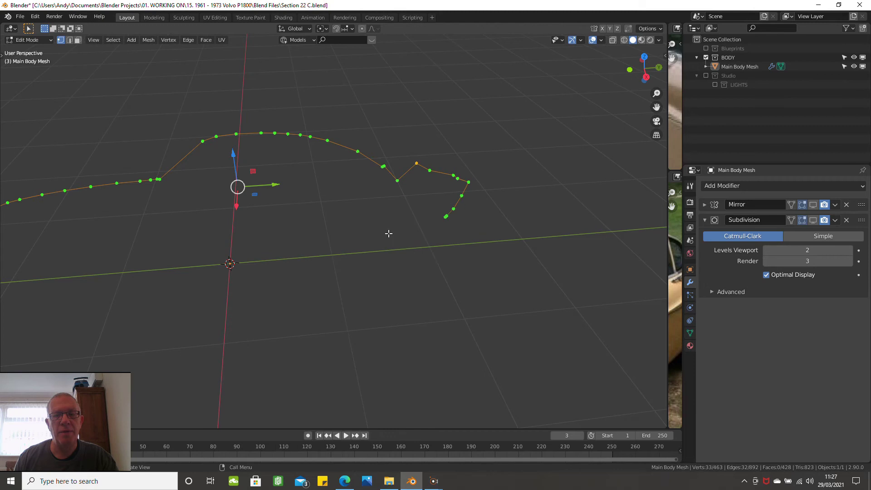
Smooth the curved profile line further with LoopTools Relax
middle_click_drag(379, 228, 439, 225)
right_click(439, 225)
mouse_move(440, 224)
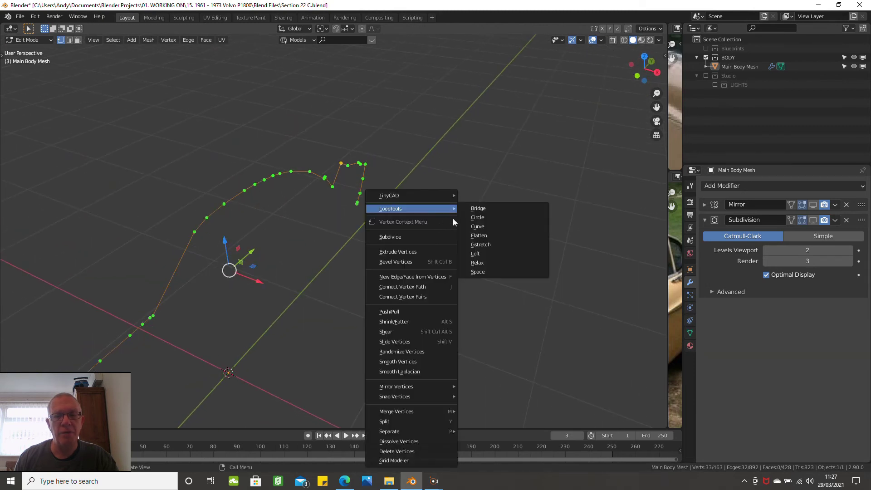
left_click(495, 263)
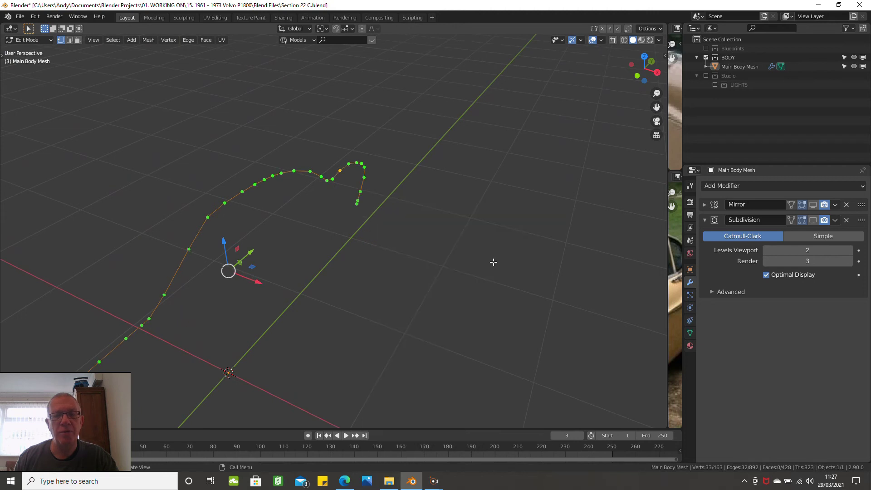
Undo the previous relax, select all 33 line vertices, and apply LoopTools Relax to the whole line
middle_click_drag(399, 256, 338, 218)
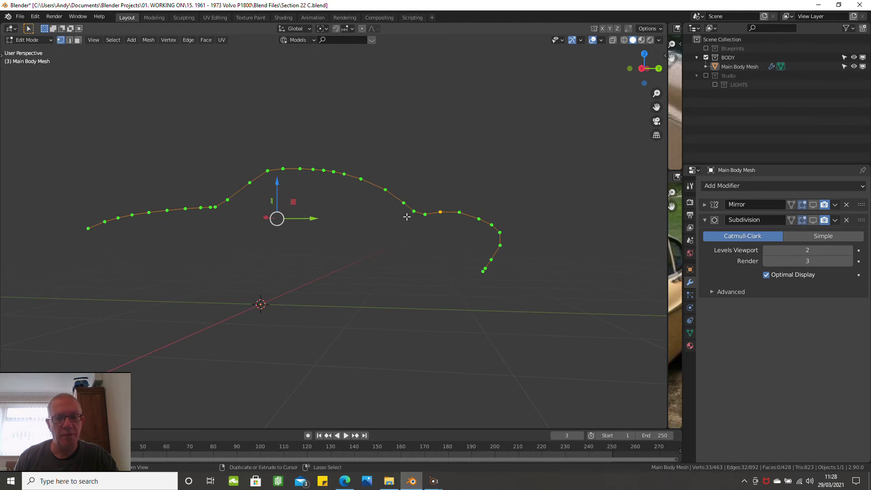
key("ctrl+z")
key("ctrl+z")
key("ctrl+z")
key("ctrl+z")
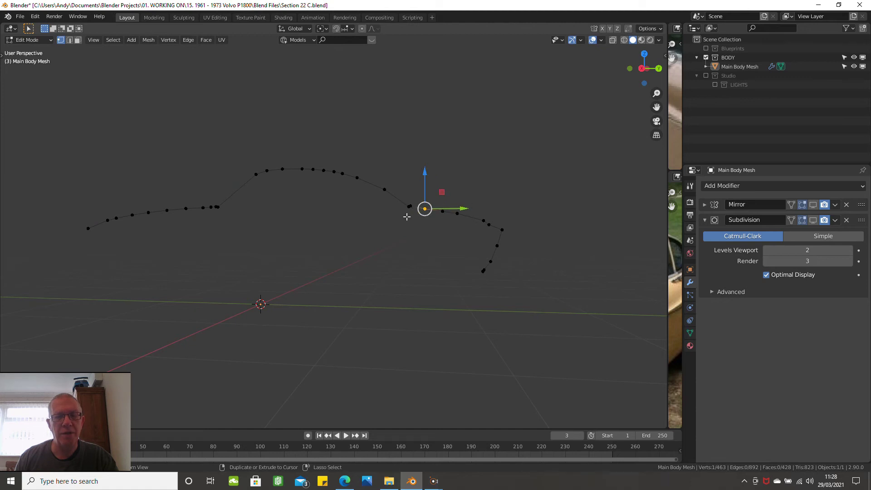
middle_click_drag(405, 217, 391, 220)
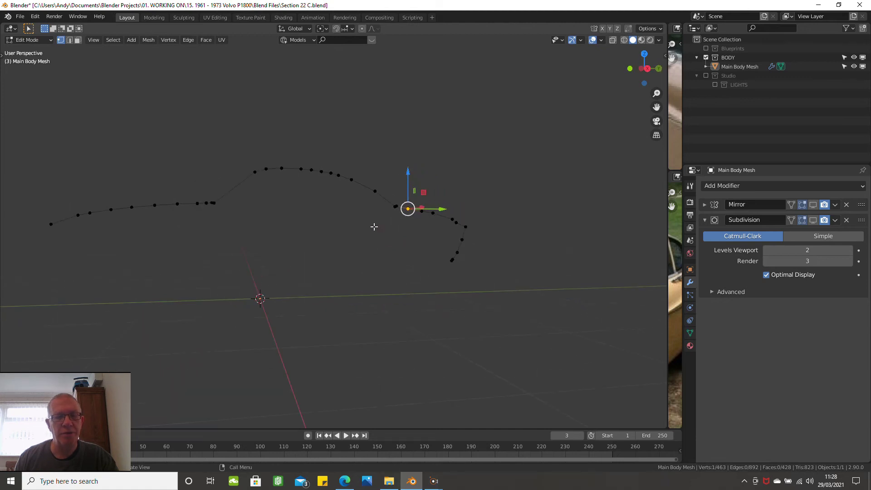
key("a")
right_click(361, 255)
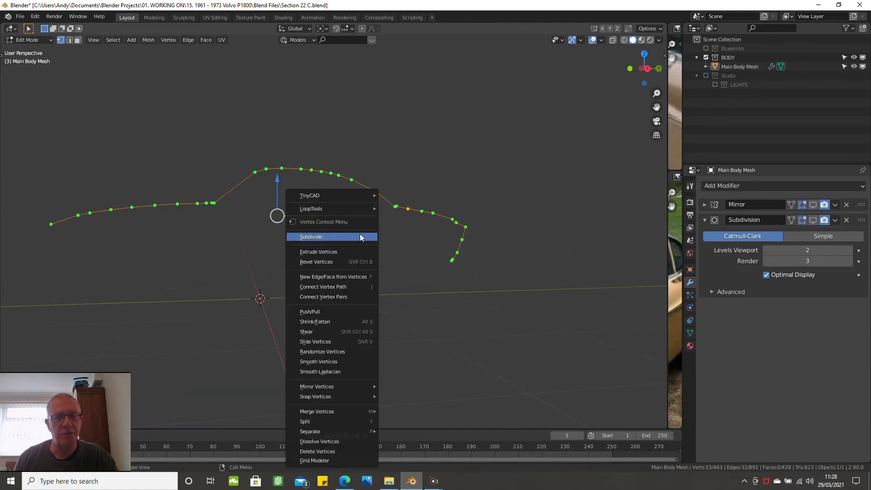
mouse_move(360, 213)
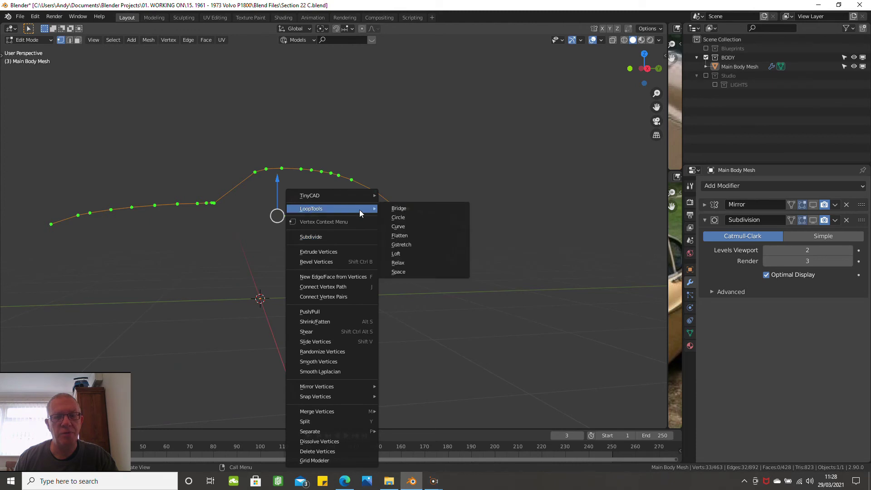
left_click(410, 261)
right_click(547, 252)
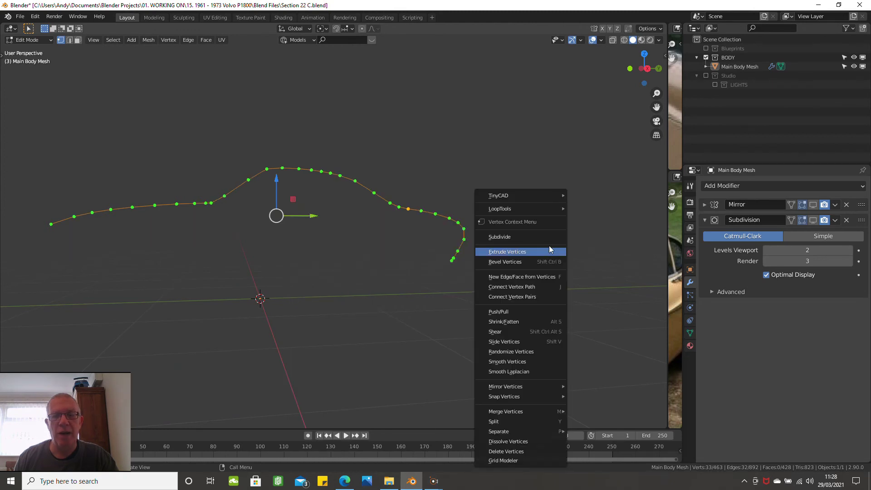
mouse_move(523, 212)
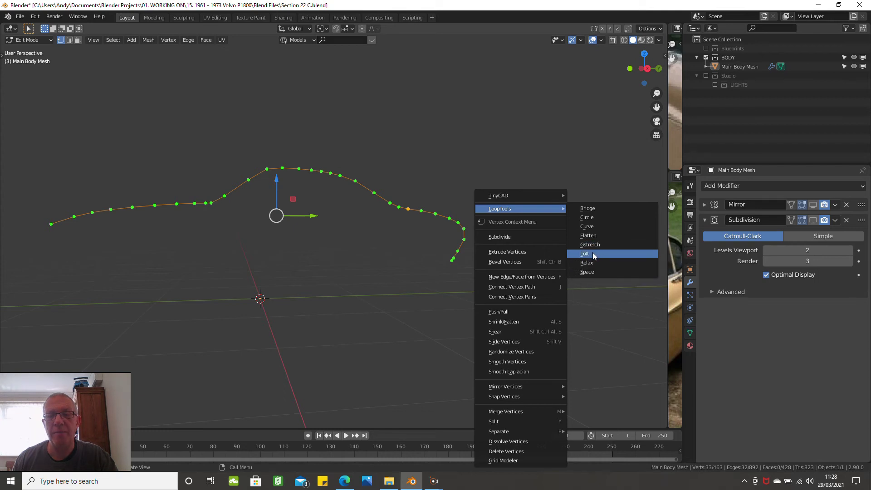
Apply LoopTools Space to the profile line and orbit around to inspect the even spacing
right_click(392, 298)
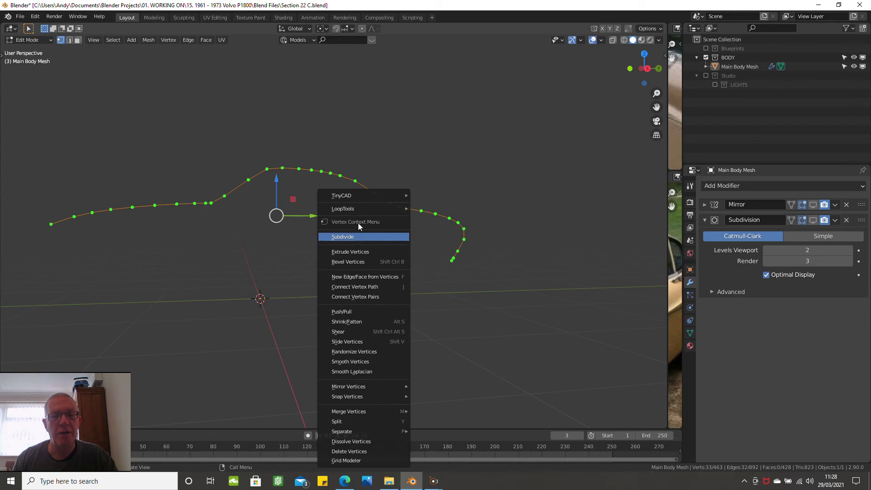
mouse_move(347, 210)
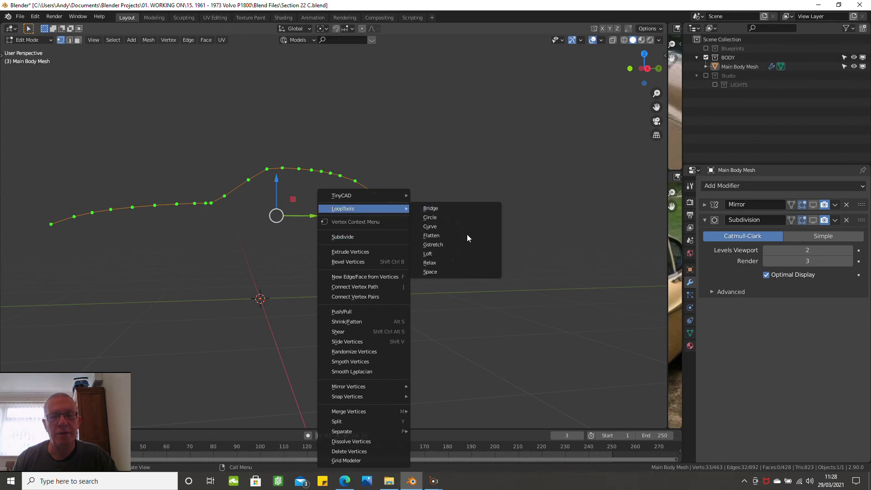
left_click(460, 271)
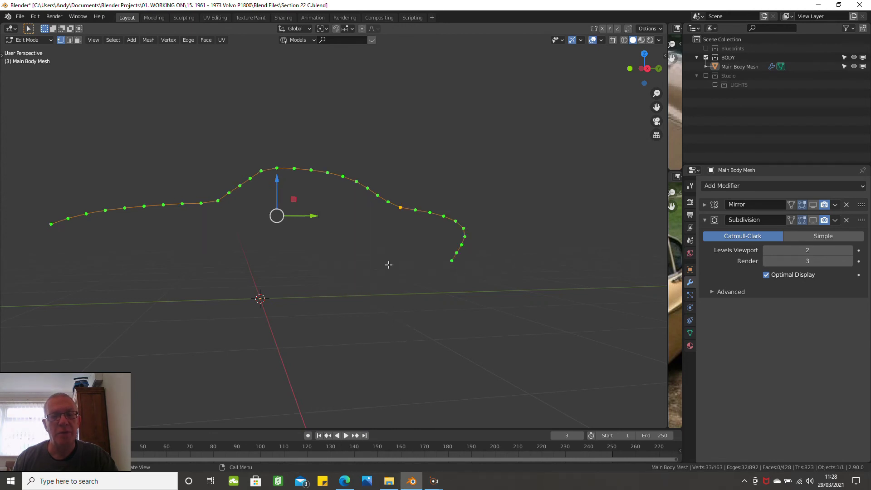
middle_click_drag(389, 265, 352, 253)
middle_click_drag(292, 249, 161, 199)
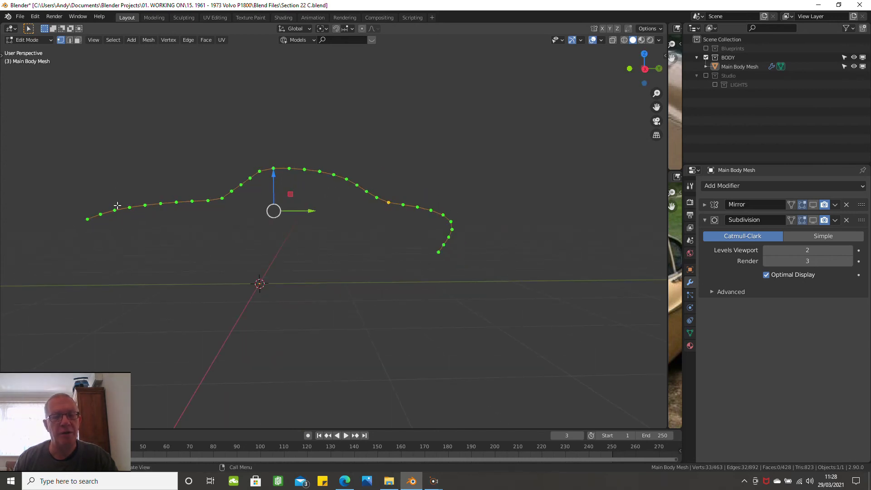
middle_click_drag(399, 265, 189, 227)
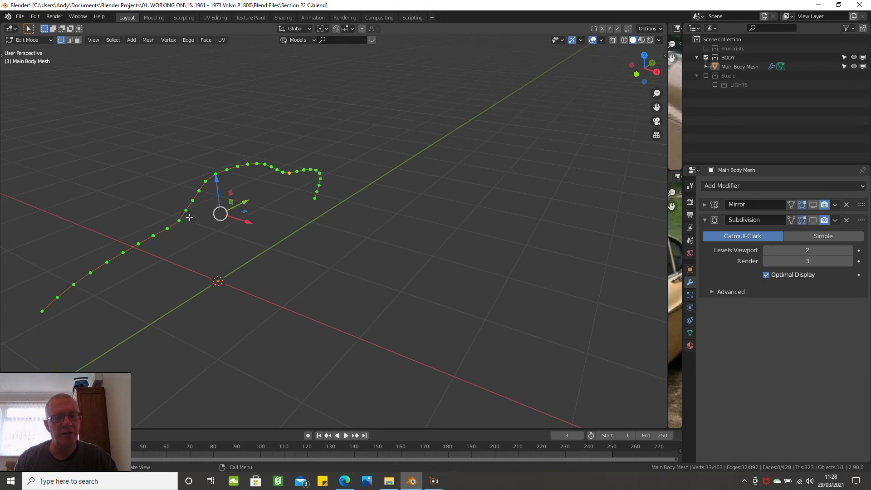
middle_click_drag(190, 218, 168, 204)
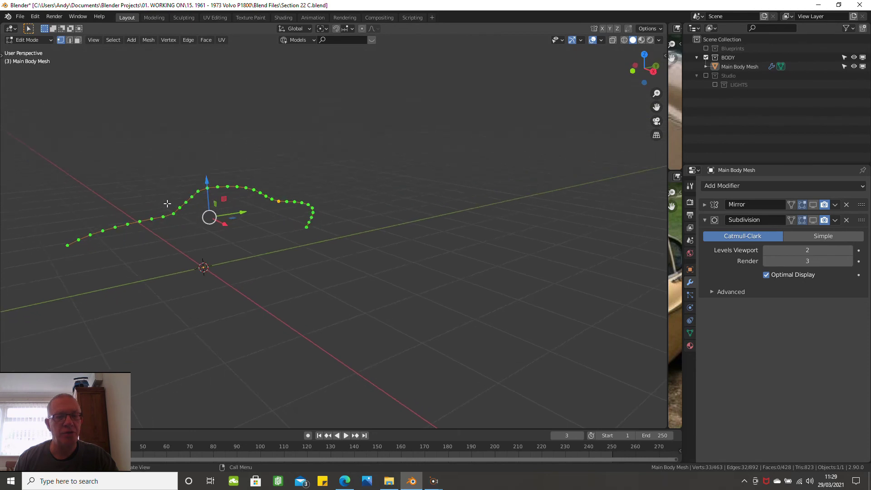
Unhide the Volvo body mesh with Alt+H and orbit around the full car body
middle_click_drag(246, 190, 233, 209)
key("alt+h")
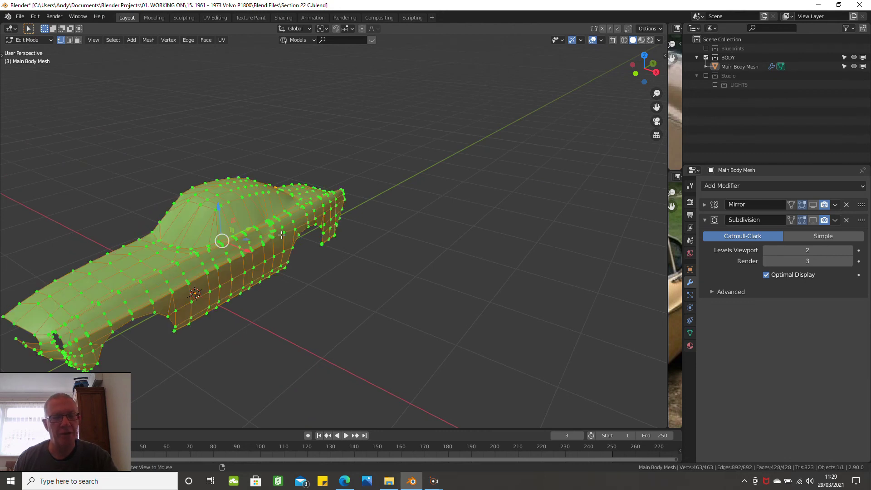
middle_click_drag(281, 235, 243, 223)
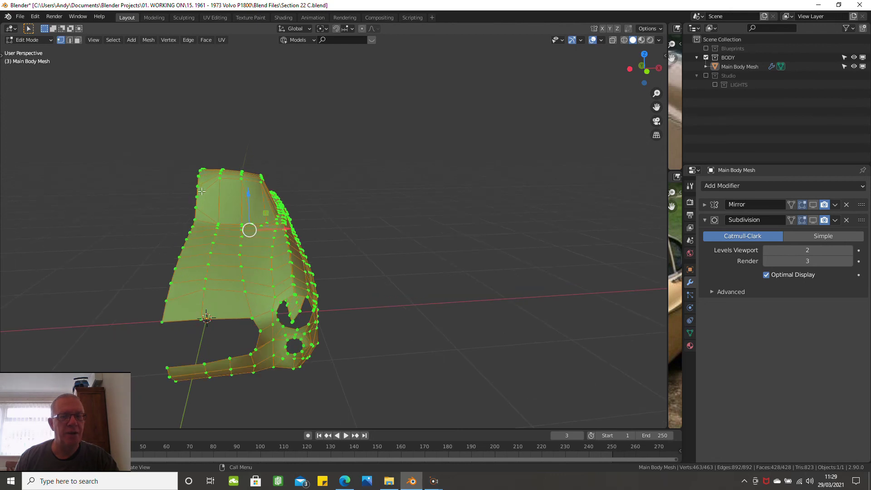
scroll(212, 181, "up", 4)
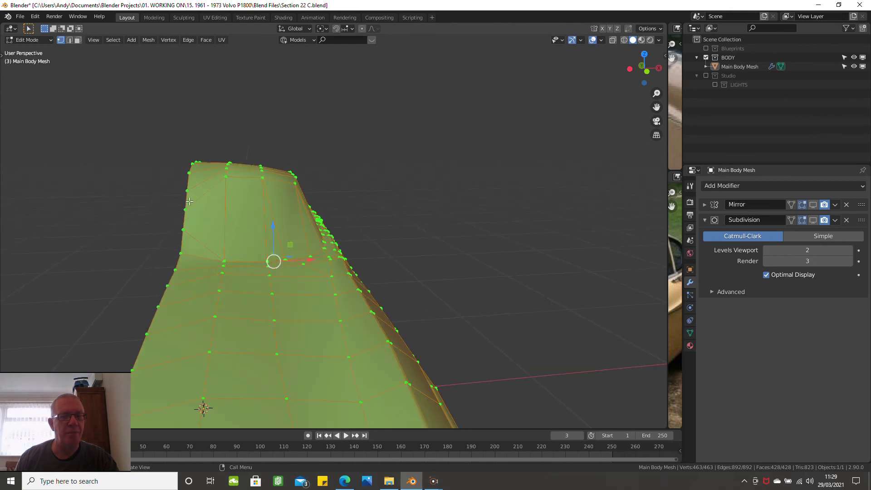
middle_click_drag(186, 237, 120, 272)
Select the 8-vertex row path out to the front-left corner and apply LoopTools Space to it
left_click(164, 269)
left_click(99, 296, "shift")
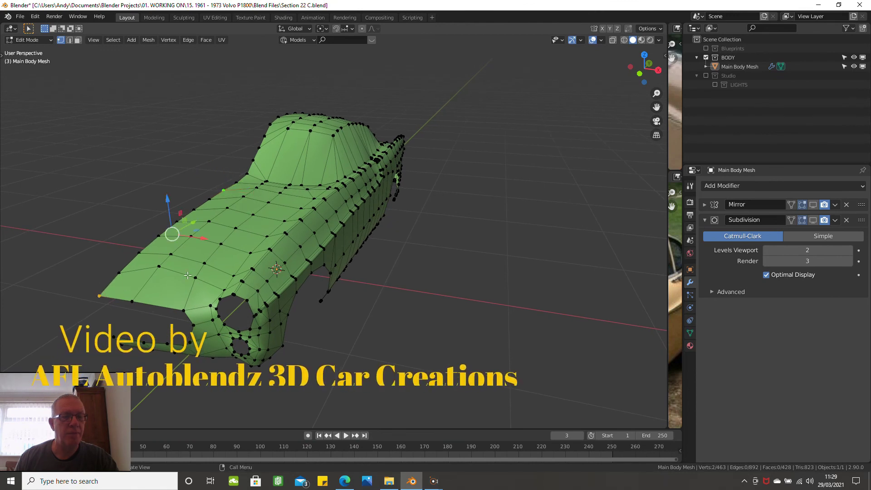
left_click(224, 188)
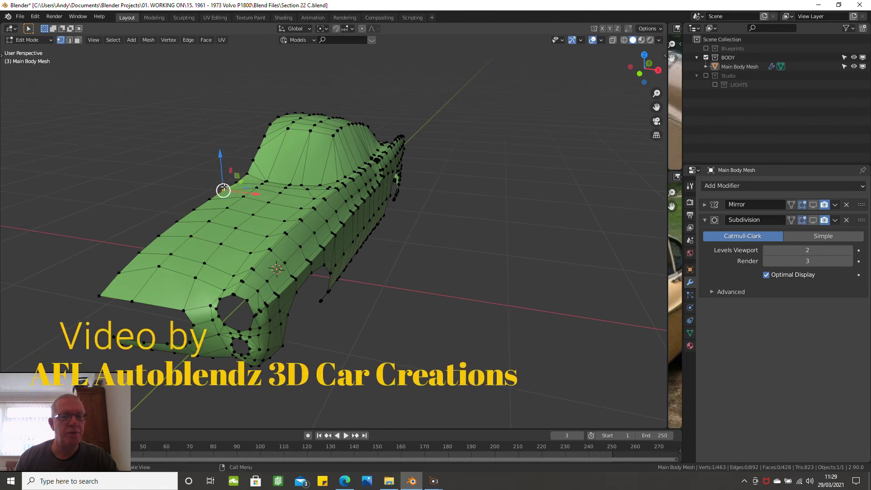
left_click(97, 295, "ctrl")
right_click(515, 286)
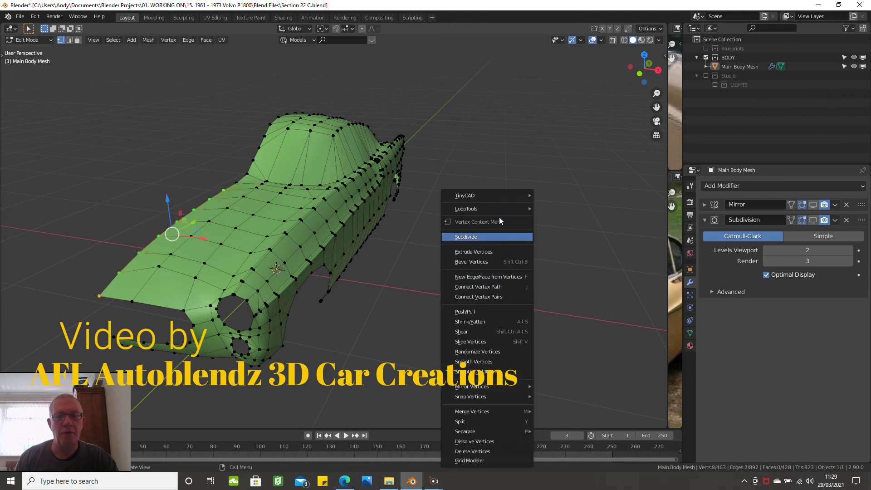
mouse_move(478, 210)
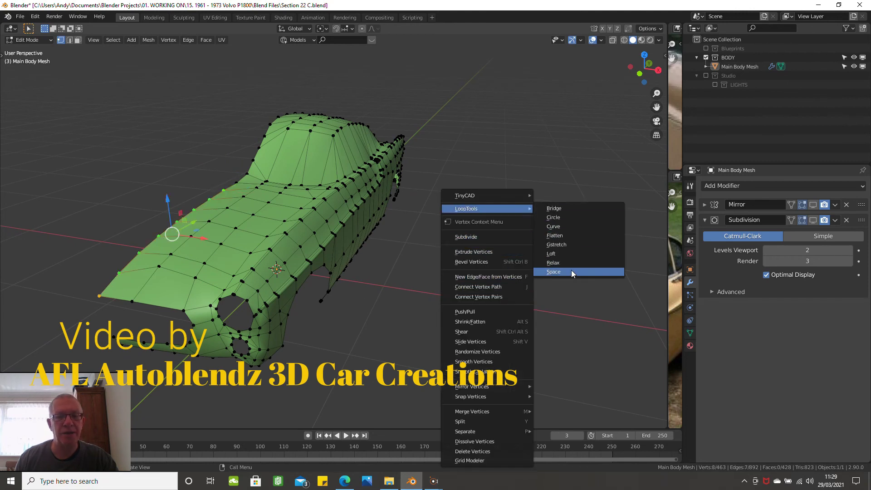
left_click(554, 272)
middle_click_drag(422, 264, 165, 233)
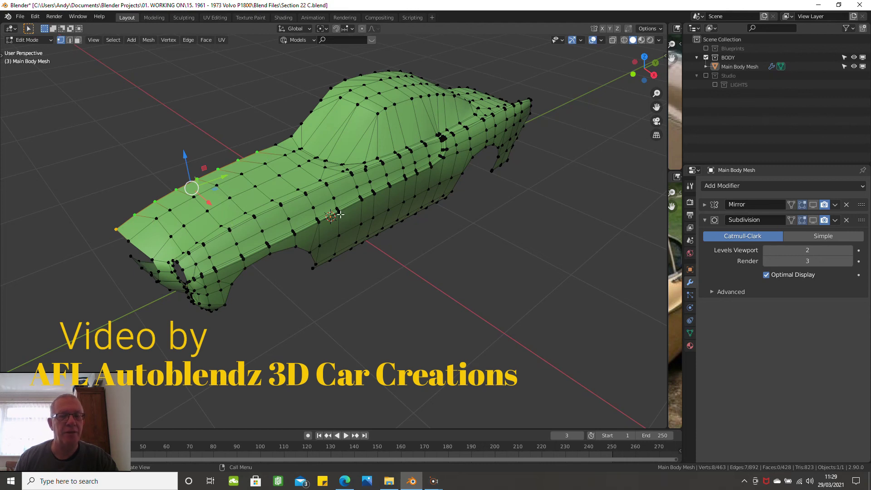
middle_click_drag(341, 215, 363, 206)
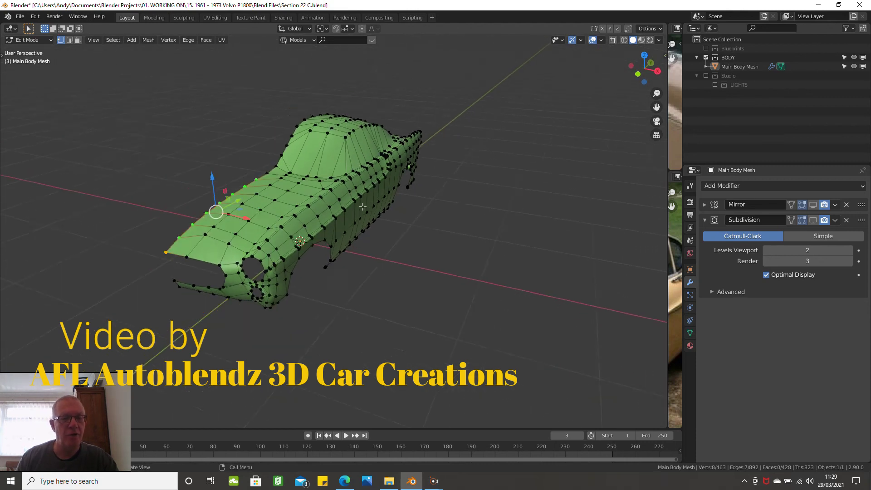
scroll(363, 206, "down", 3)
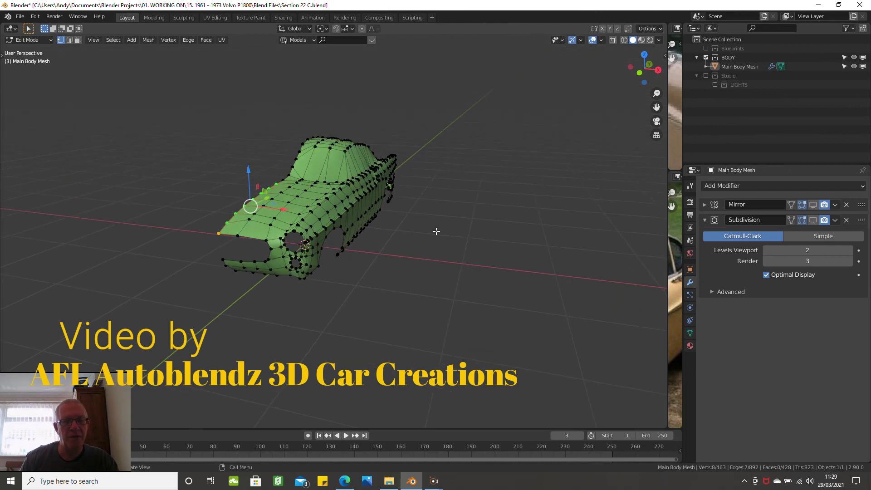